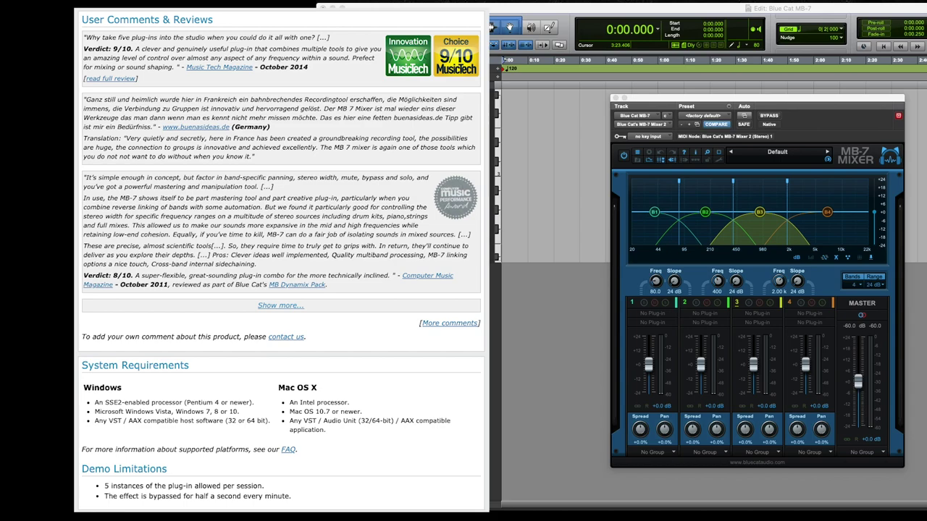
# Open the MB-7 Mixer's Bands dropdown to show the one-to-seven band choices
pyautogui.click(859, 285)
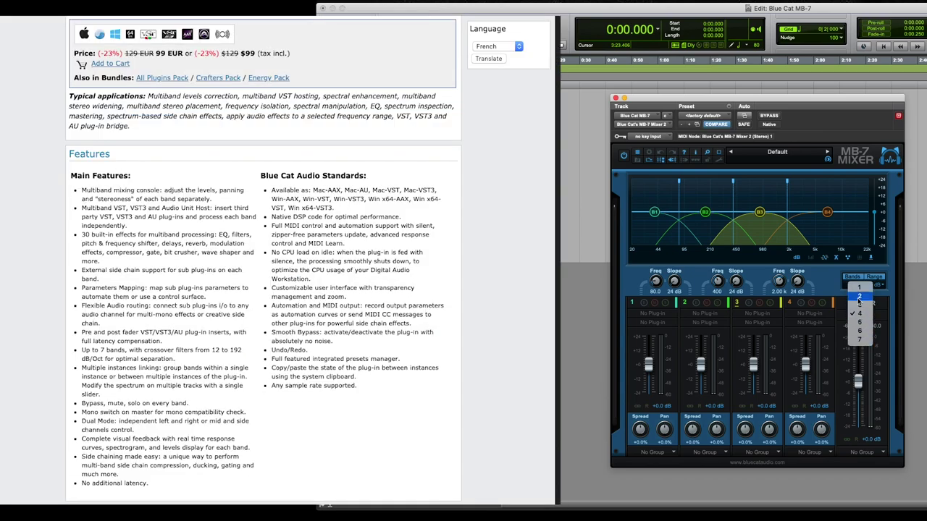
# Close the Bands dropdown, keeping 4 bands split at 80 Hz, 400 Hz and 2.00 kHz
pyautogui.click(823, 284)
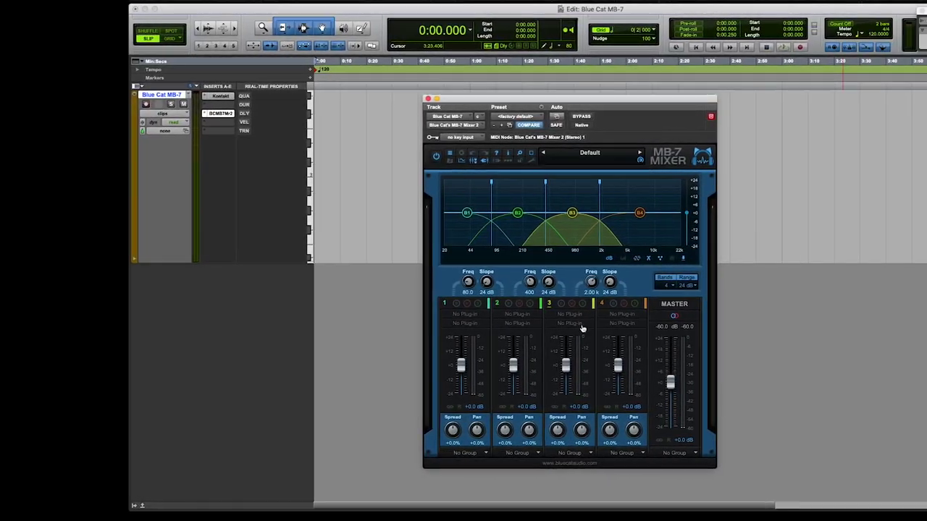
# Open band 3's plug-in Load menu and dismiss it without loading anything
pyautogui.click(448, 318)
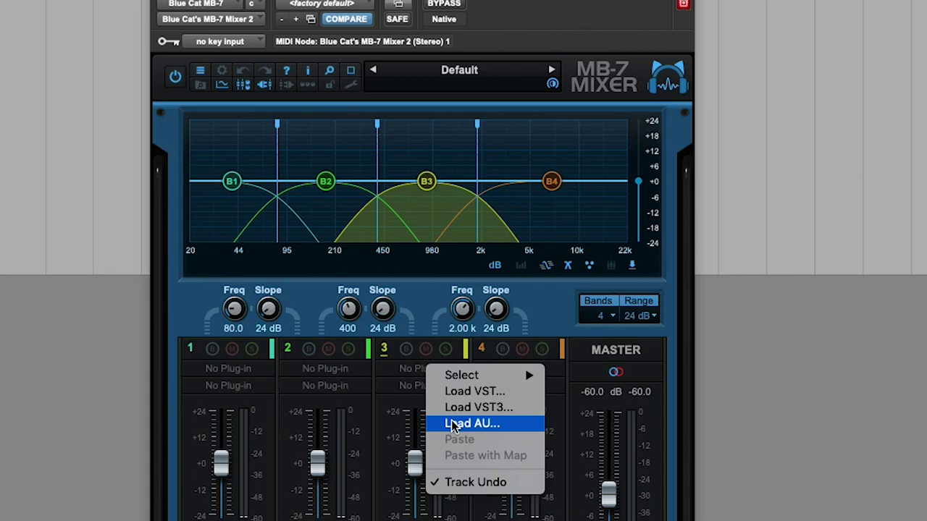
pyautogui.click(306, 407)
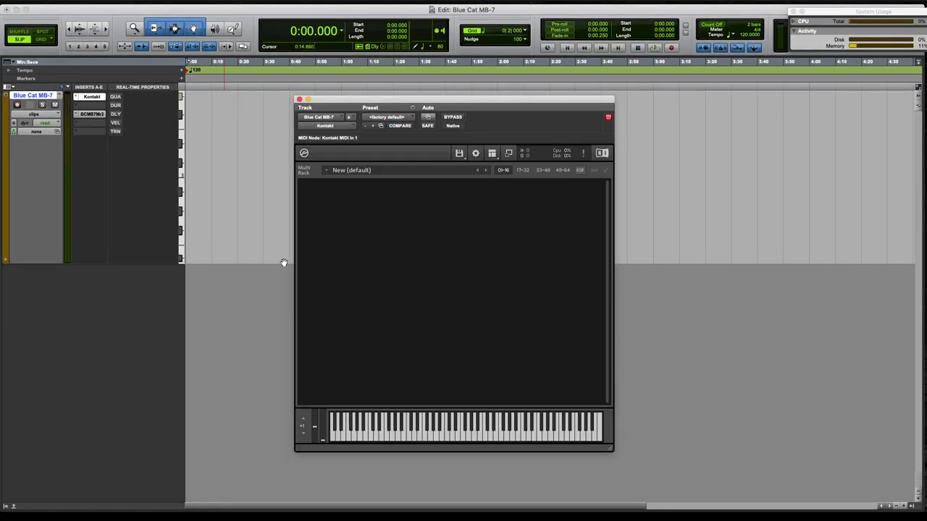
# Load 60_Ab_SoftPiano_01_624.wav into Kontakt's multi rack and play two test notes
pyautogui.moveTo(433, 341); pyautogui.dragTo(452, 314)
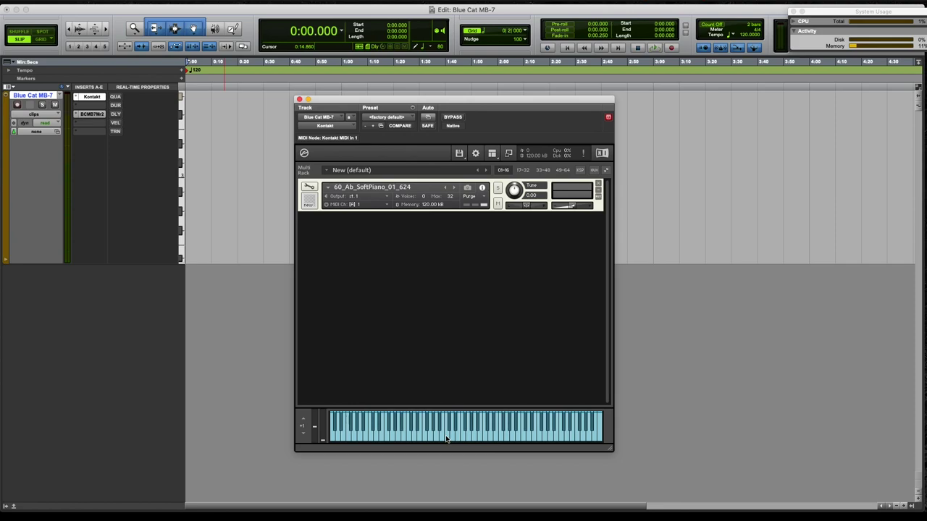
pyautogui.click(447, 439)
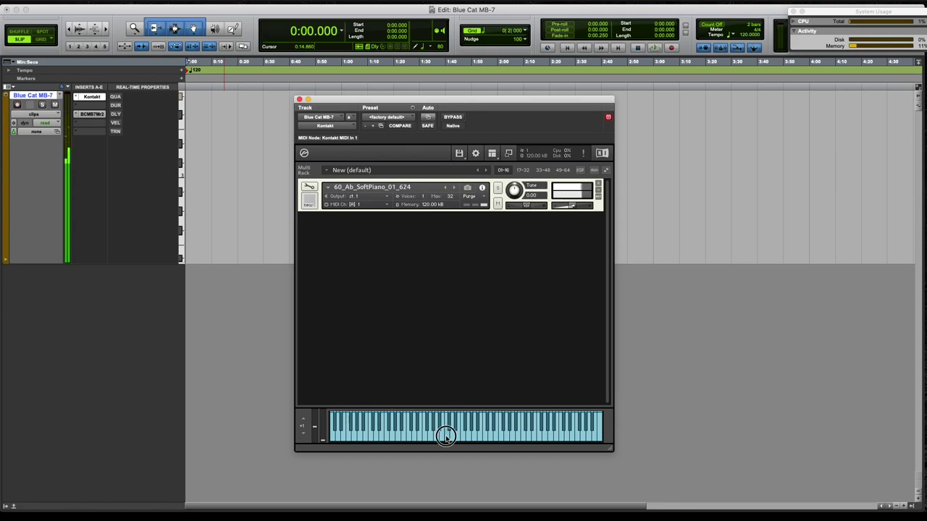
pyautogui.click(447, 439)
# Open the Setup menu and close it without choosing any command
pyautogui.click(294, 1)
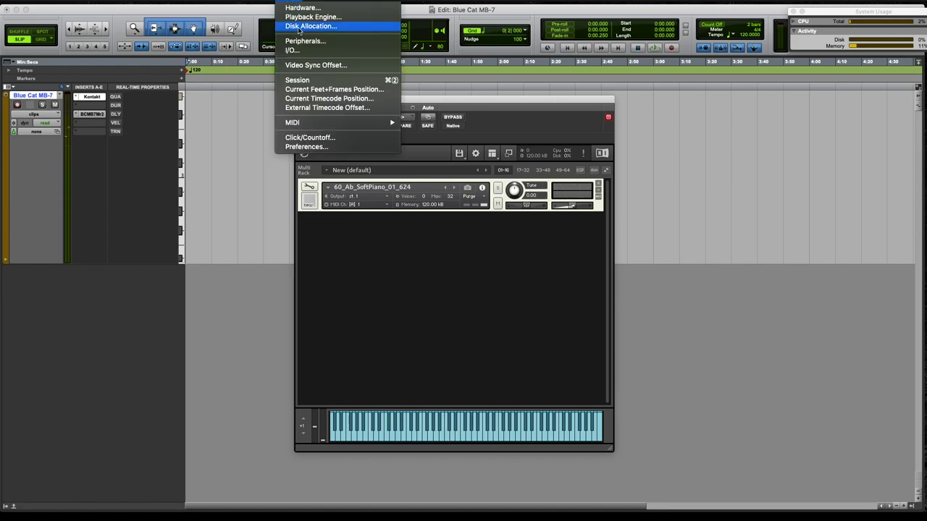
pyautogui.click(423, 252)
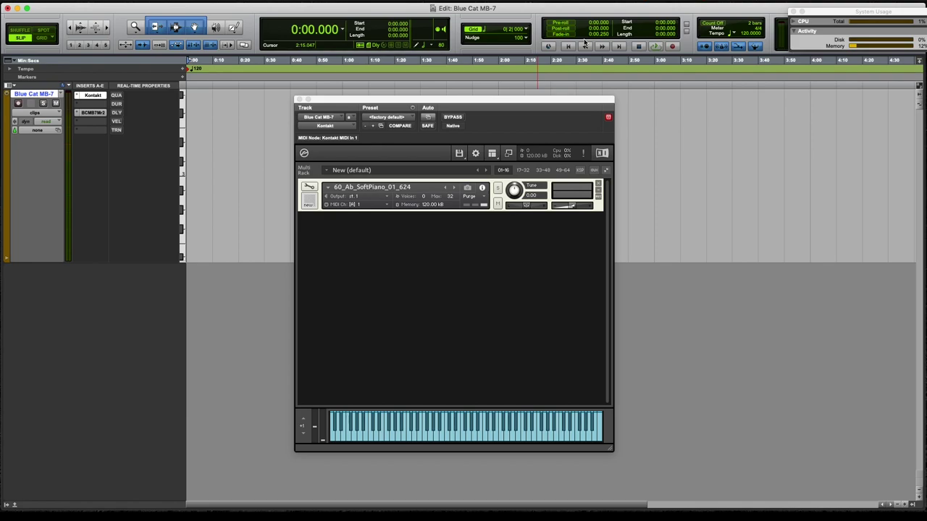
# Play five piano notes on Kontakt's keyboard, then reopen MB-7 Mixer via the BCMB7Mr2 insert
pyautogui.click(446, 433)
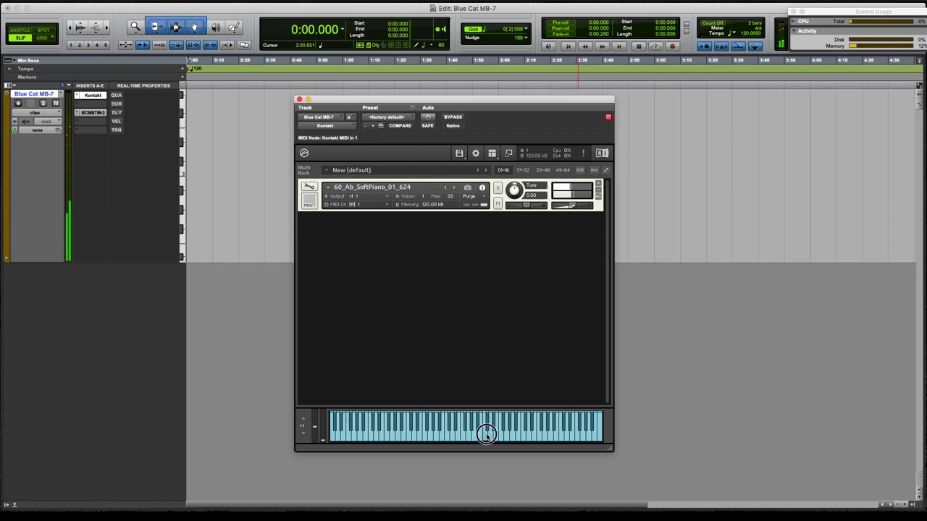
pyautogui.click(485, 433)
pyautogui.click(485, 433)
pyautogui.click(485, 432)
pyautogui.click(485, 433)
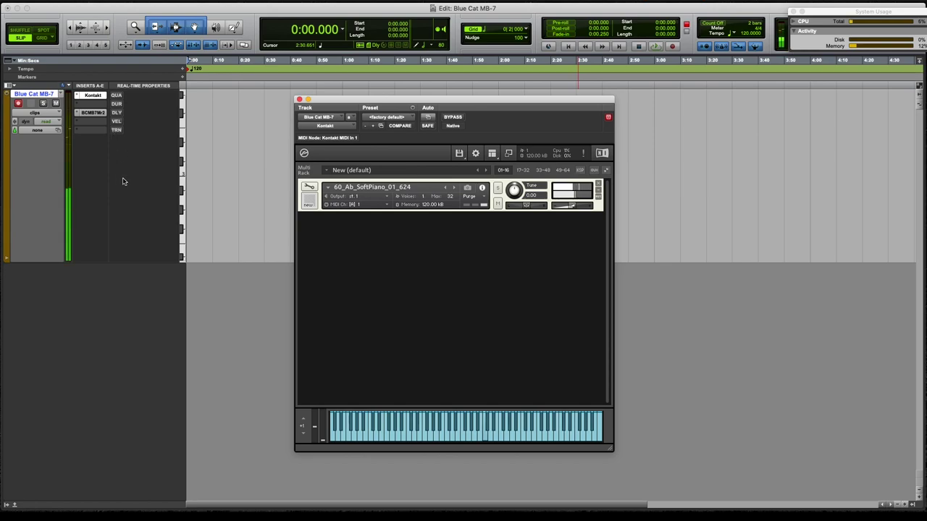
pyautogui.click(93, 114)
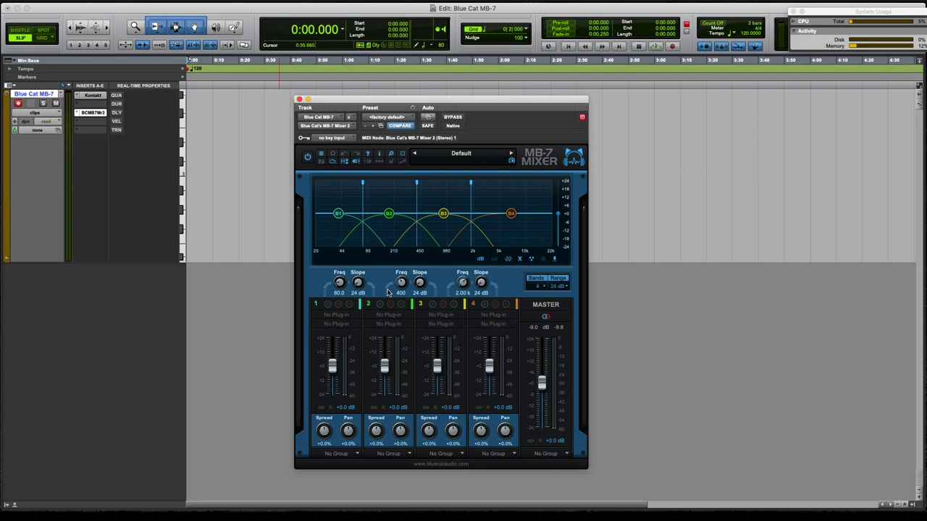
# Load Select > Built-In EQ & Filters > EQ & IR Loader into band 3's slot
pyautogui.click(433, 317)
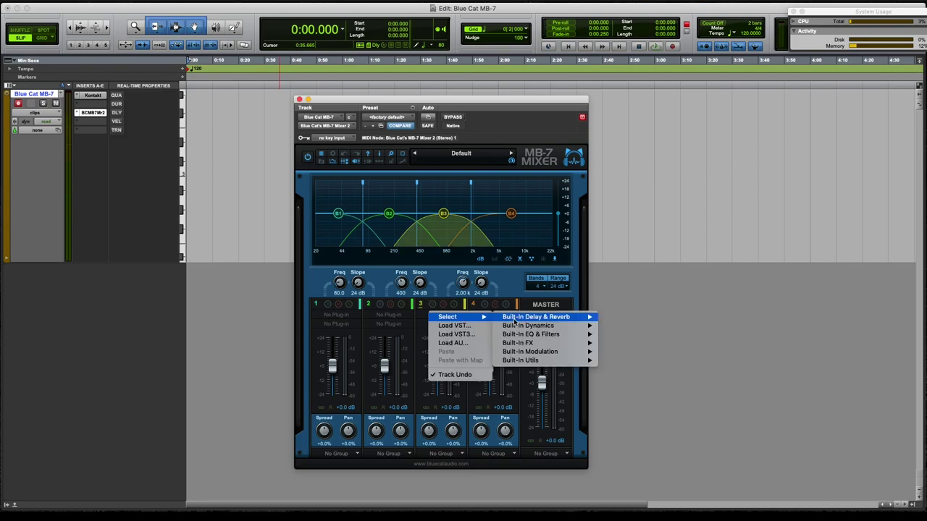
pyautogui.moveTo(548, 326)
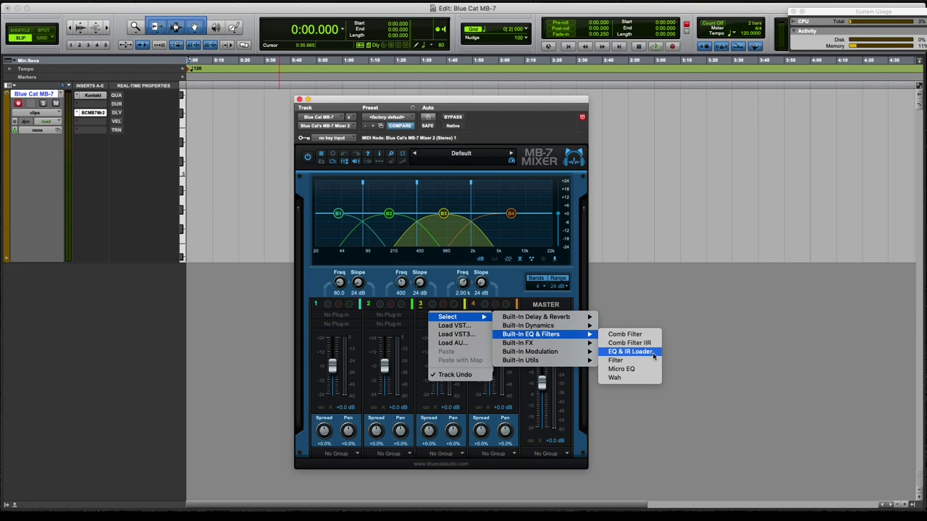
pyautogui.click(652, 353)
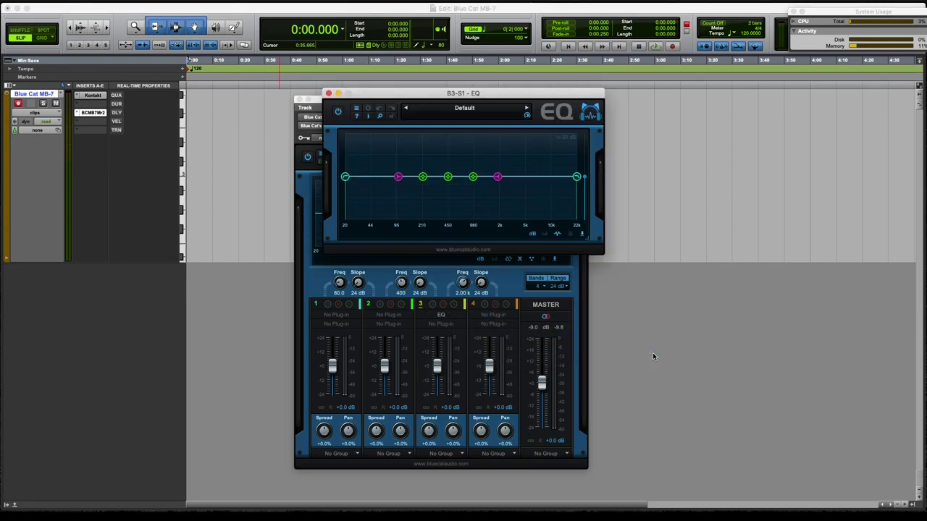
# Set the band 3 EQ window size to 200 %
pyautogui.click(357, 111)
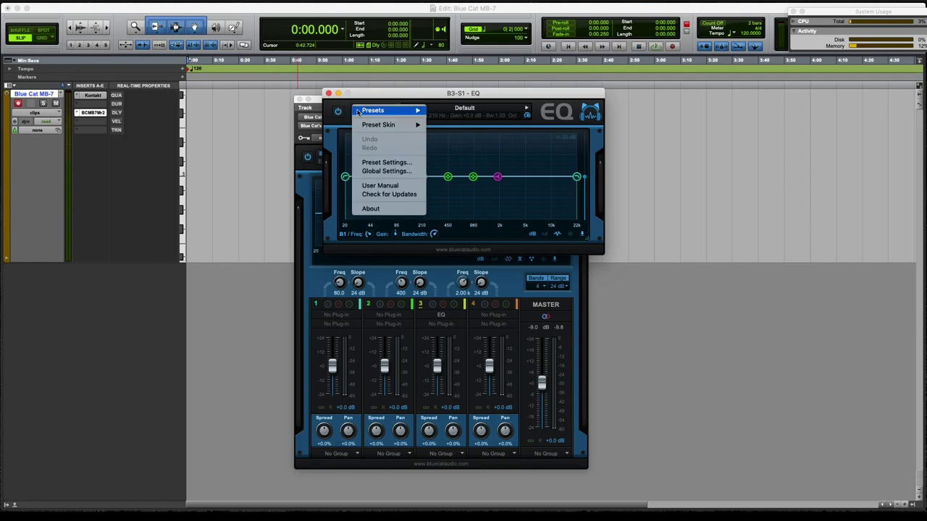
pyautogui.moveTo(365, 126)
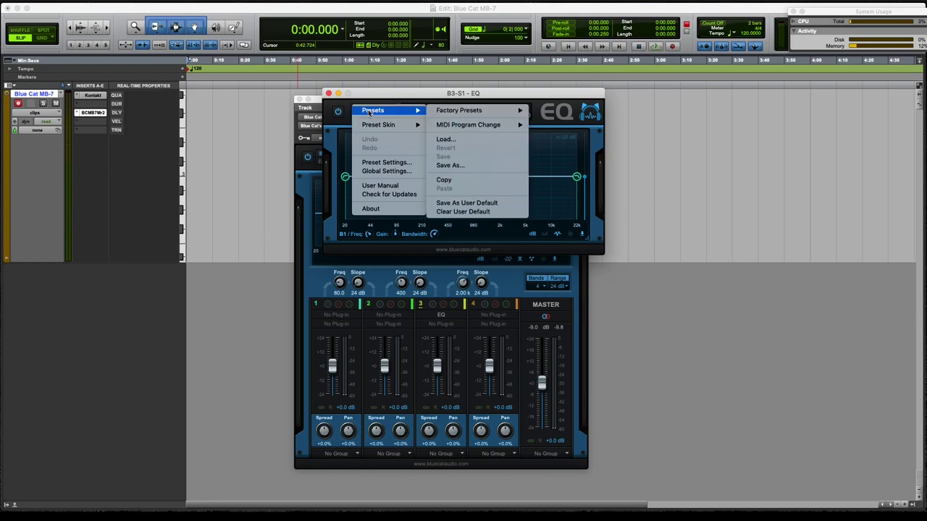
pyautogui.click(369, 112)
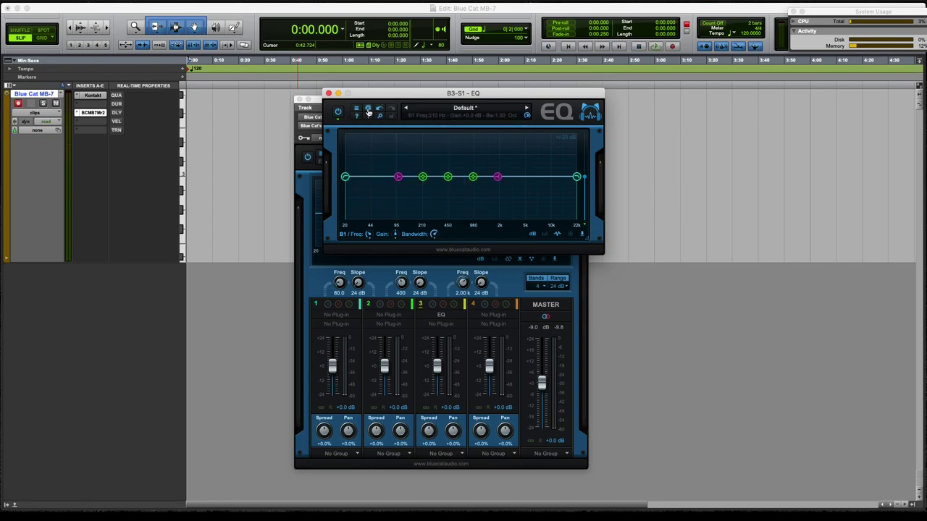
pyautogui.click(368, 110)
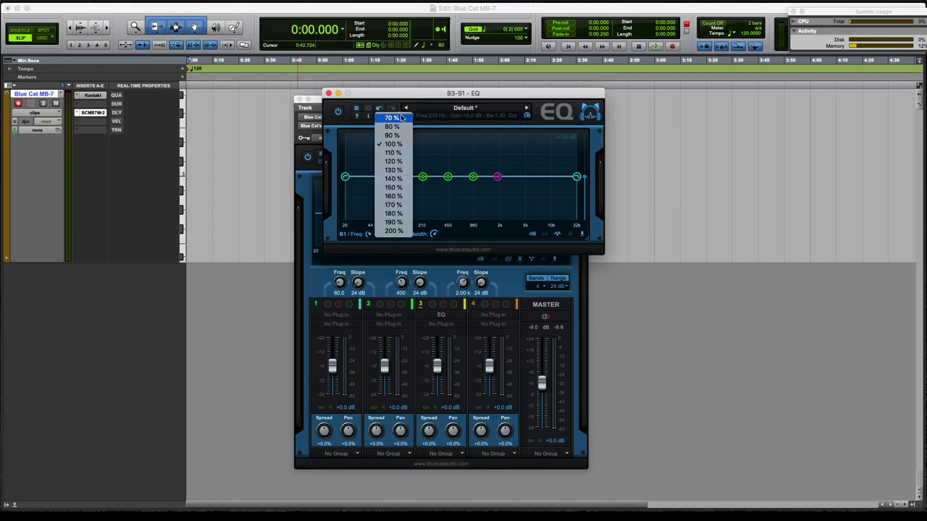
pyautogui.click(405, 234)
# Move and shrink the EQ window, boost B1 to +2.0 dB at 247 Hz, and show the mapping strip
pyautogui.moveTo(577, 105); pyautogui.dragTo(470, 87)
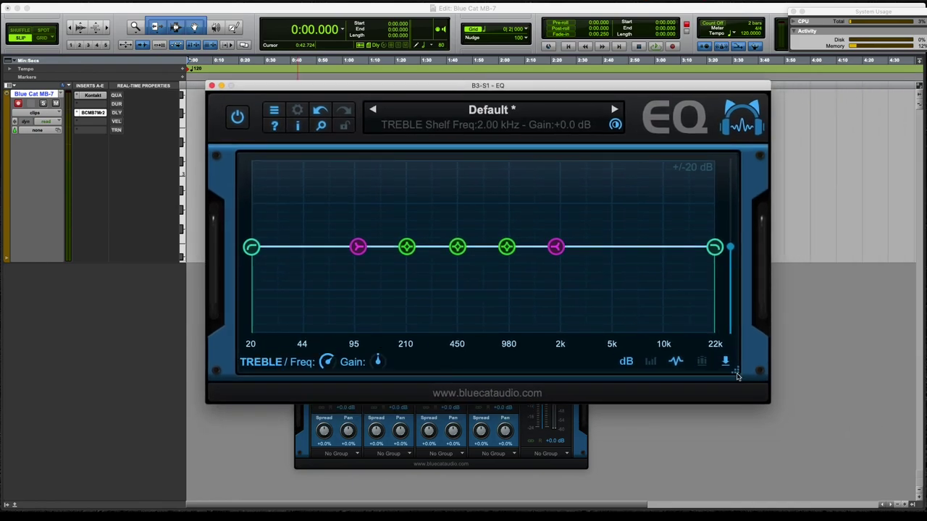
pyautogui.moveTo(736, 373); pyautogui.dragTo(313, 330)
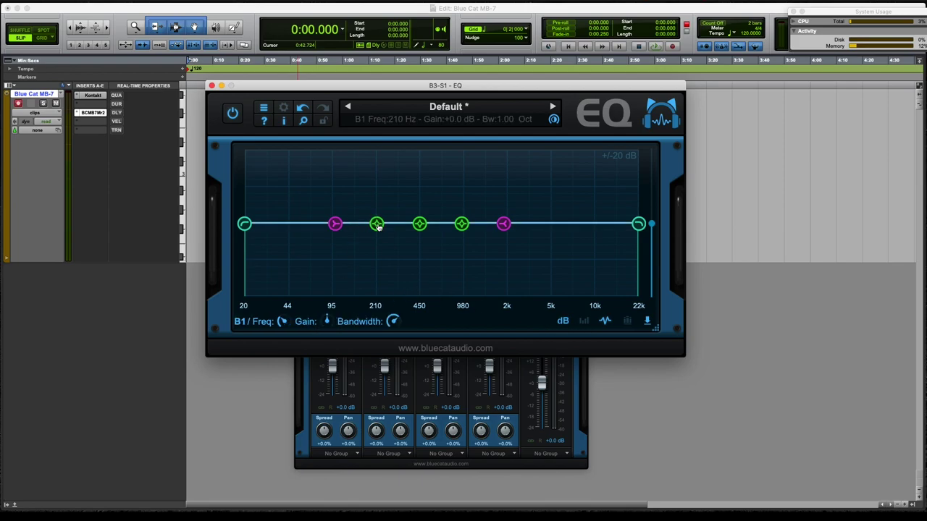
pyautogui.moveTo(376, 223); pyautogui.dragTo(389, 209)
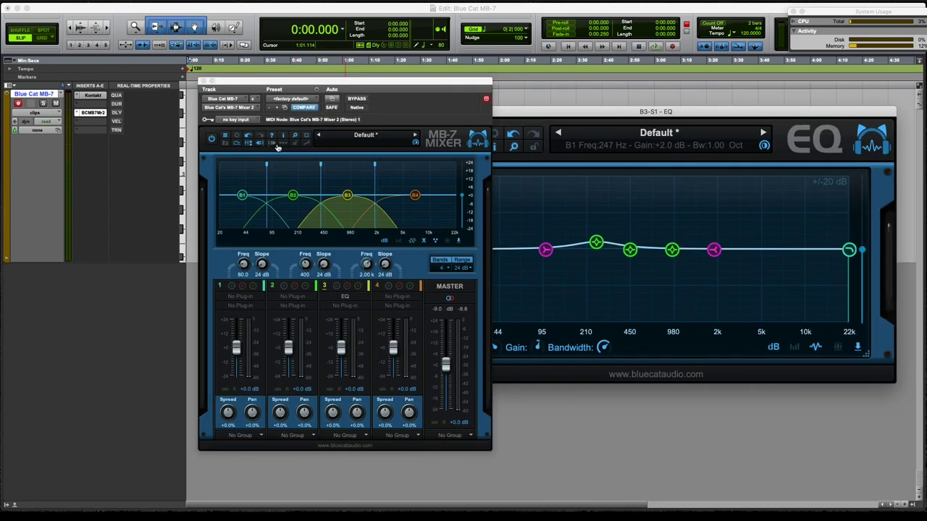
pyautogui.click(283, 143)
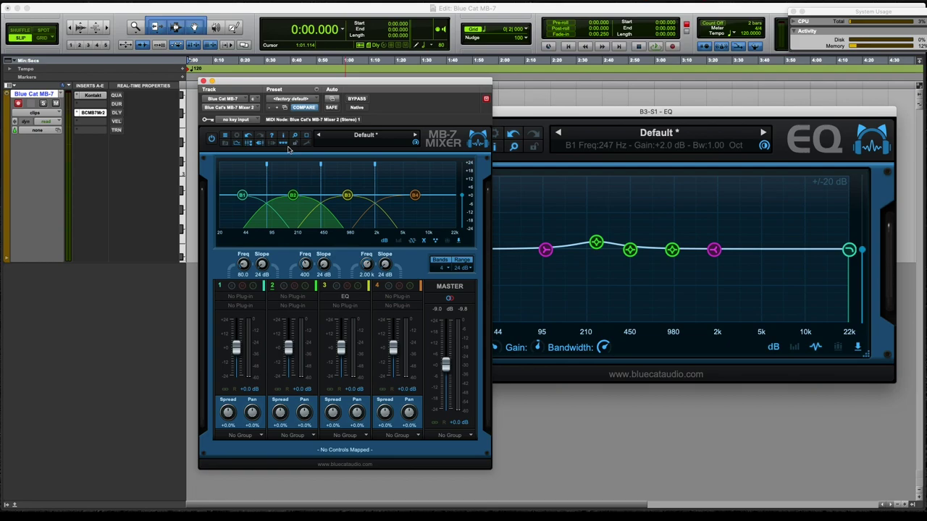
# Add a post-fader plug-in slot row under each band and open the EQ's Factory Presets
pyautogui.click(286, 146)
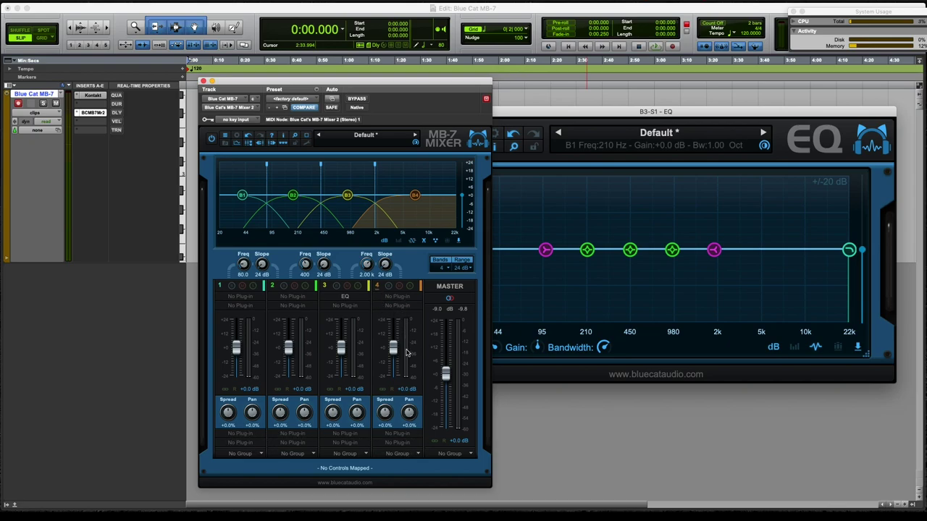
pyautogui.click(612, 135)
pyautogui.moveTo(652, 137)
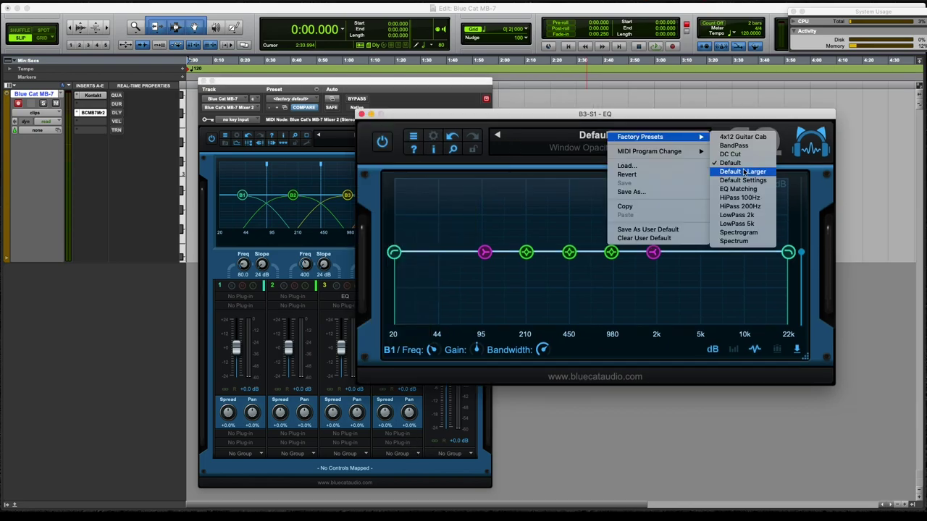
# Apply the Spectrogram factory preset and open the EQ's impulse-response menu
pyautogui.click(757, 235)
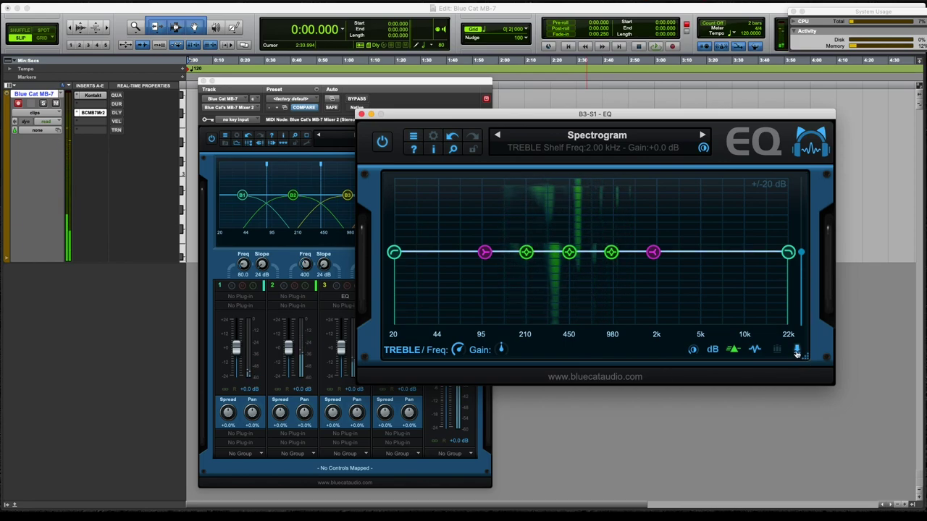
pyautogui.click(756, 351)
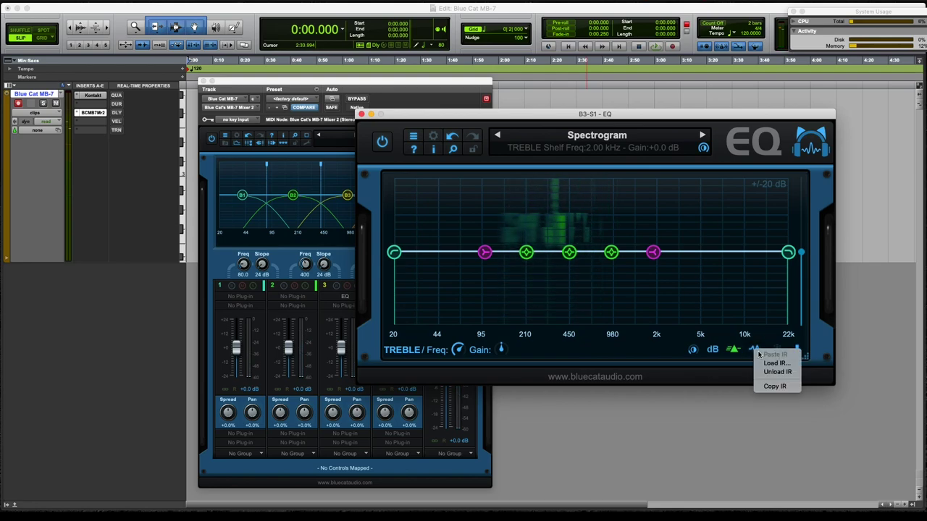
# Preview 60_HardBeat_02_624.wav and load it as the band 3 EQ's analysed sample
pyautogui.click(766, 368)
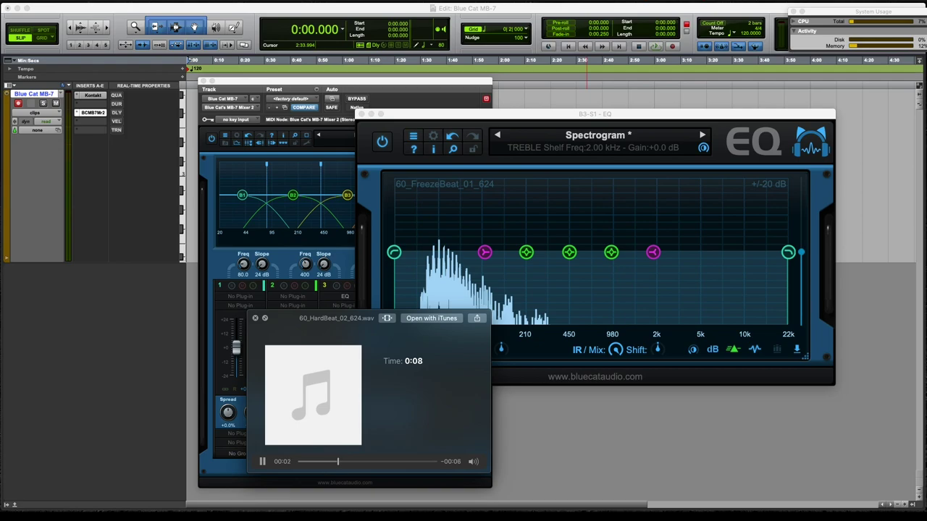
pyautogui.click(734, 350)
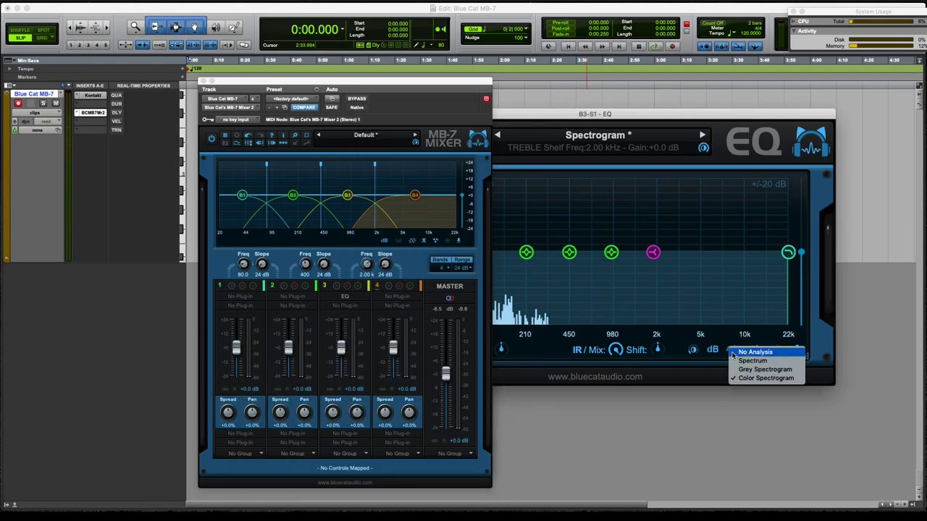
pyautogui.click(754, 350)
pyautogui.click(767, 353)
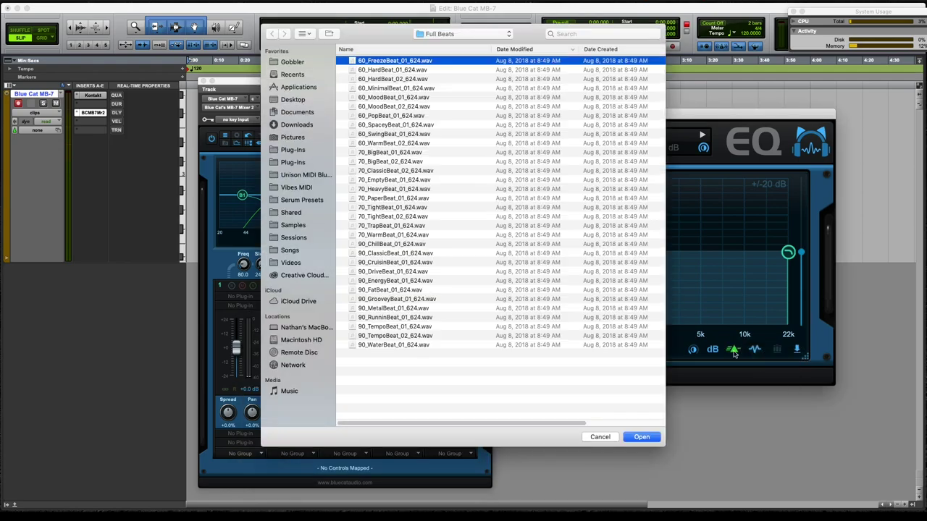
pyautogui.click(377, 79)
pyautogui.press('space')
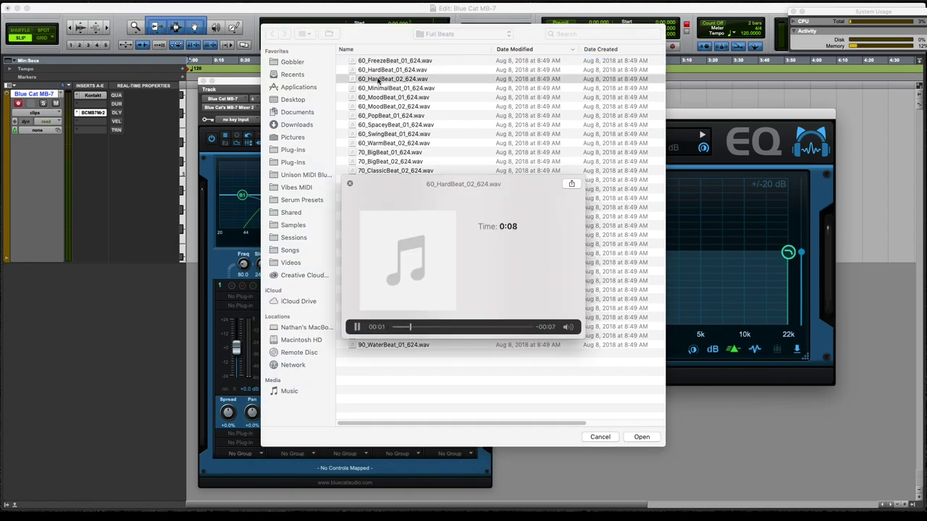
pyautogui.doubleClick(377, 79)
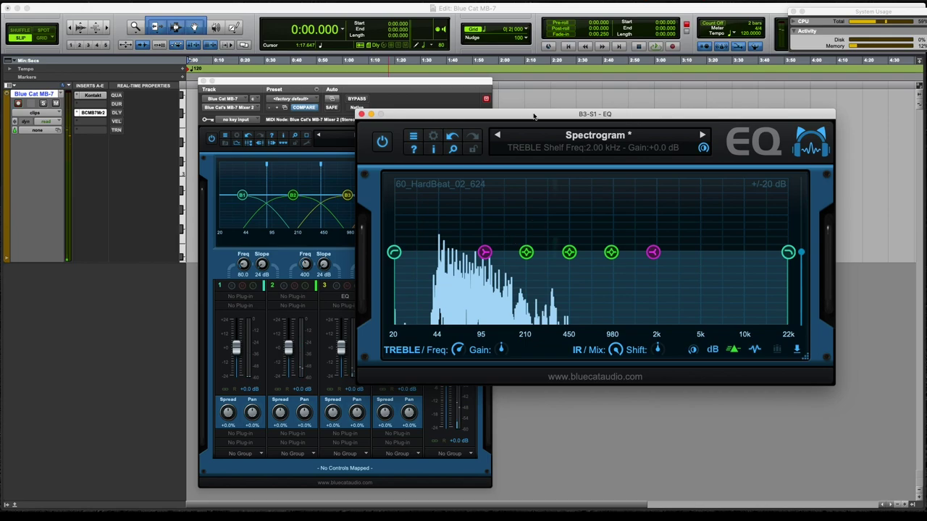
# Drag the MB-7 band dividers until the crossovers read 20.0 Hz, 141 Hz and 718 Hz
pyautogui.moveTo(533, 116); pyautogui.dragTo(630, 131)
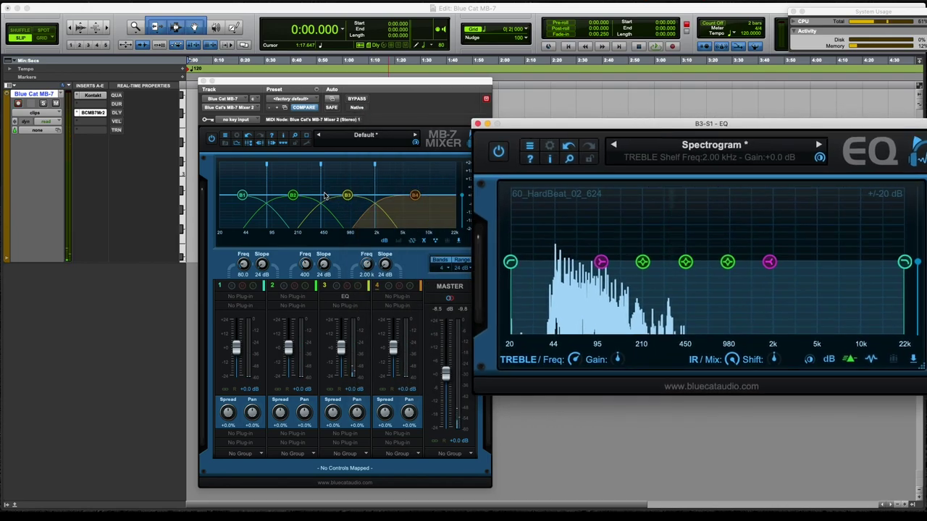
pyautogui.moveTo(321, 168); pyautogui.dragTo(144, 170)
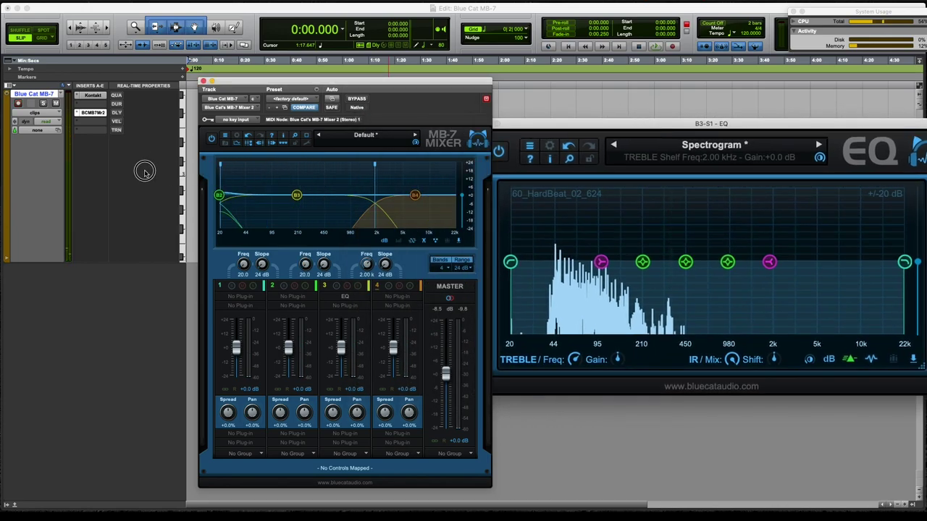
pyautogui.moveTo(374, 164); pyautogui.dragTo(455, 164)
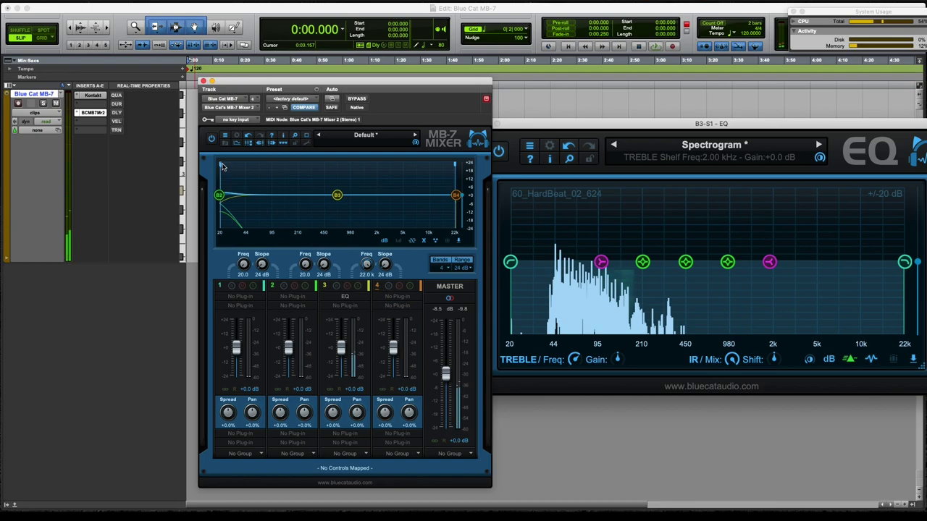
pyautogui.moveTo(220, 165); pyautogui.dragTo(300, 168)
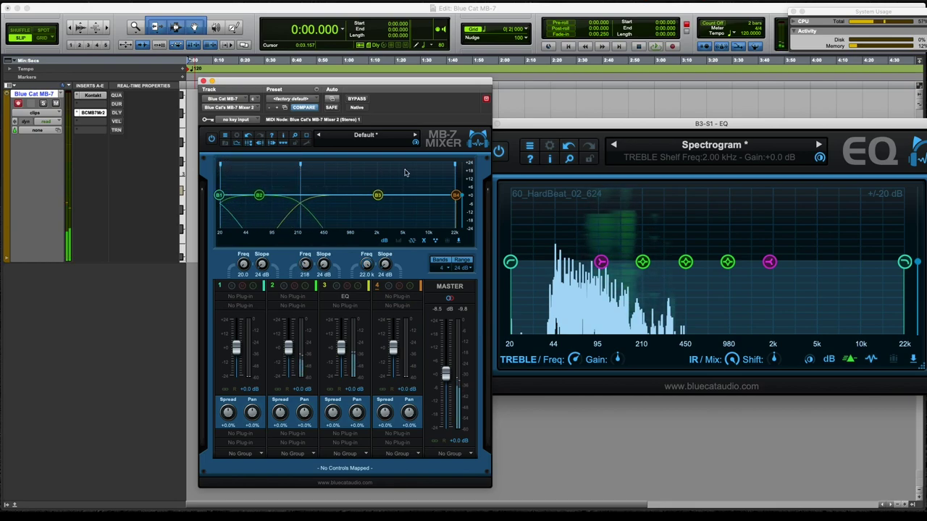
pyautogui.moveTo(455, 165); pyautogui.dragTo(413, 166)
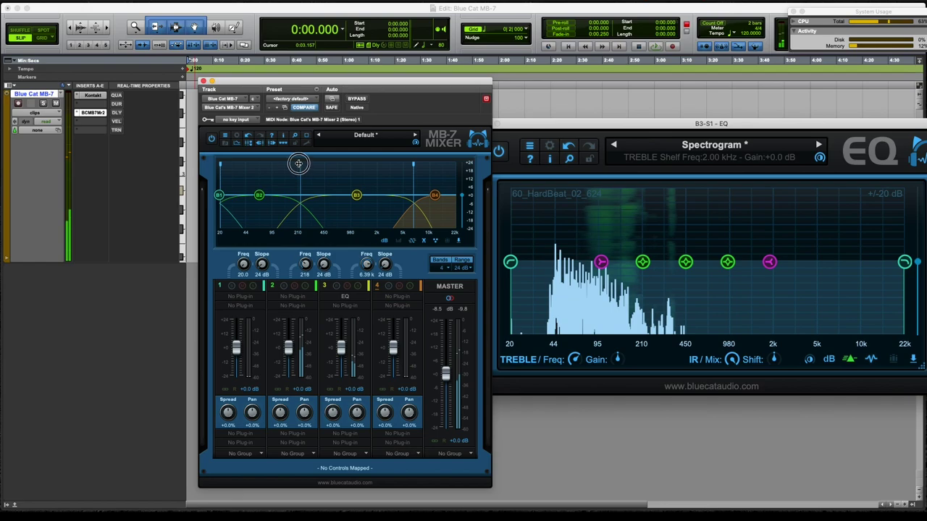
pyautogui.moveTo(297, 164); pyautogui.dragTo(265, 166)
pyautogui.moveTo(414, 164); pyautogui.dragTo(340, 165)
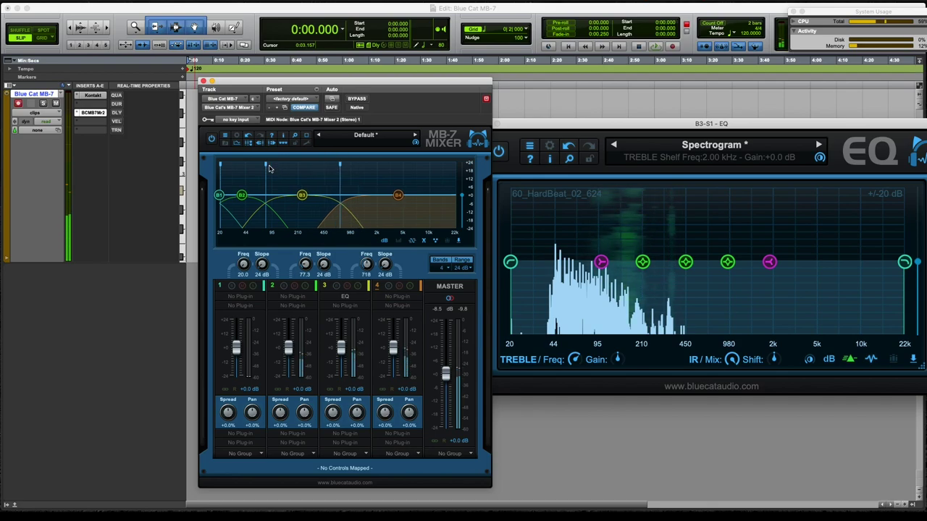
pyautogui.moveTo(265, 165); pyautogui.dragTo(286, 167)
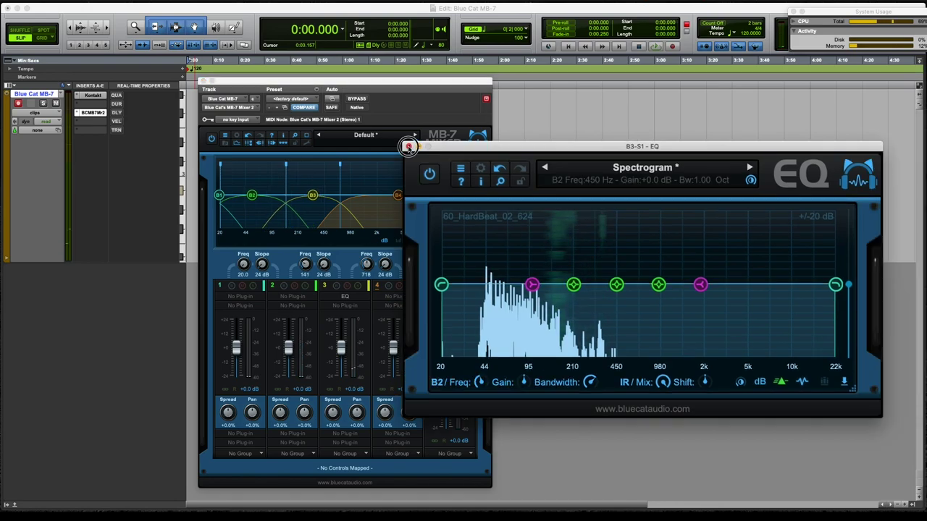
# Reopen band 3's EQ editor and place it beside the full MB-7 Mixer, Master section visible
pyautogui.click(343, 297)
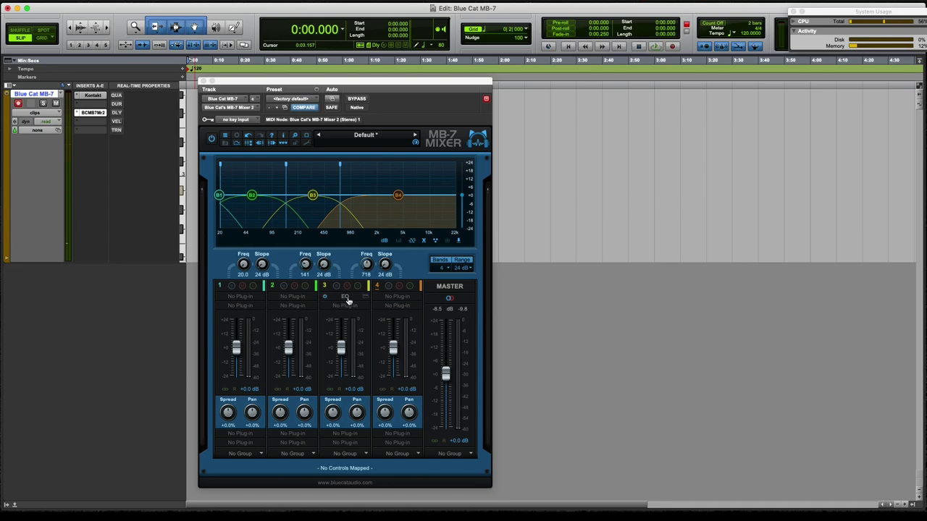
pyautogui.rightClick(348, 300)
pyautogui.moveTo(377, 317)
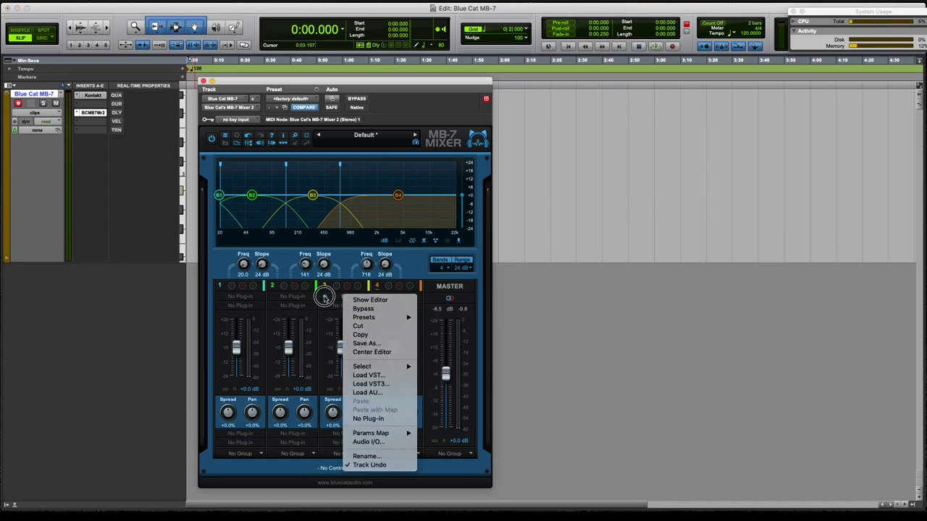
pyautogui.click(325, 297)
pyautogui.click(366, 298)
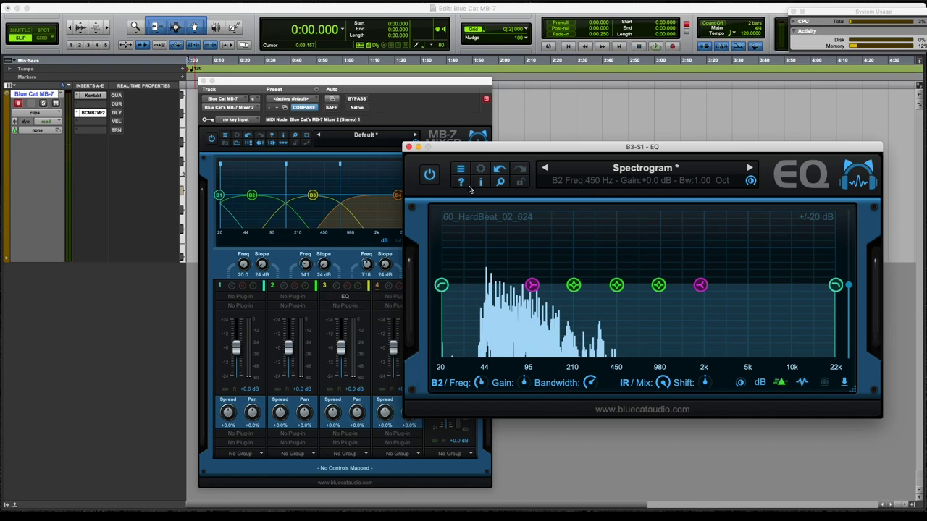
pyautogui.moveTo(470, 147); pyautogui.dragTo(498, 143)
pyautogui.moveTo(456, 82); pyautogui.dragTo(370, 72)
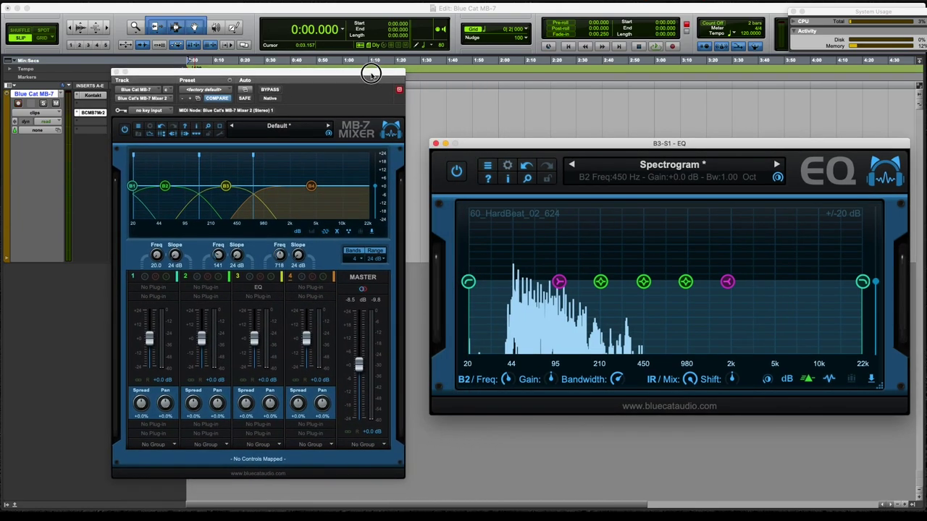
# Choose Load VST3 on band 4's empty slot and select Noveltech Character.vst3
pyautogui.click(309, 290)
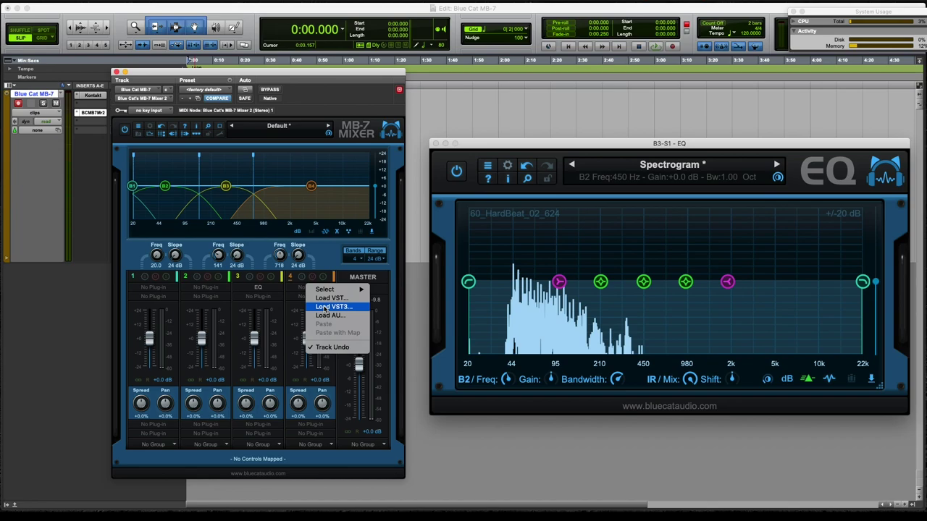
pyautogui.click(325, 306)
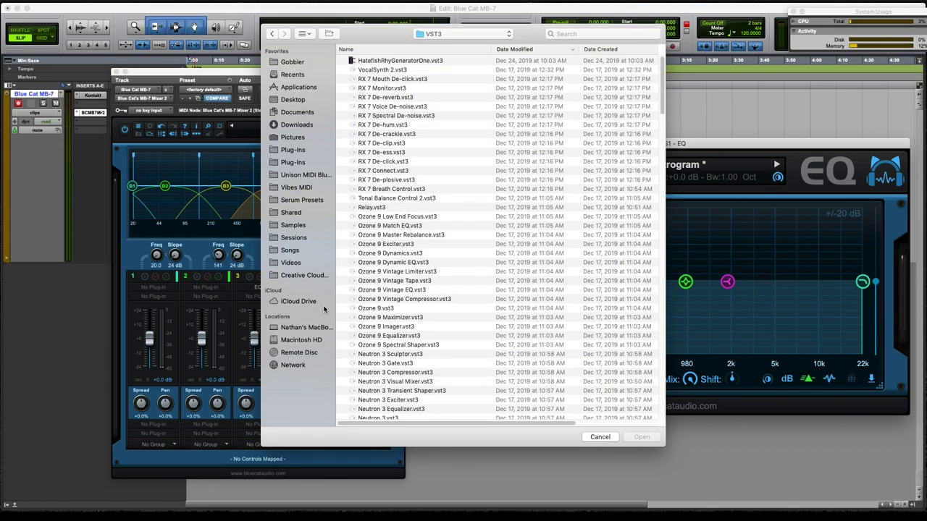
pyautogui.scroll(-3, 378, 331)
pyautogui.click(379, 331)
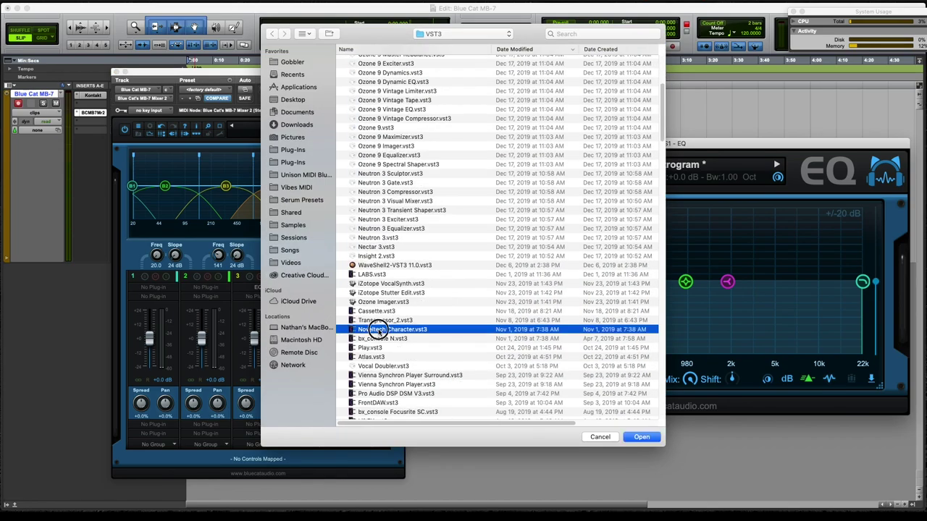
# Load Noveltech Character on band 4, raise its Character to about 25, and start playback
pyautogui.doubleClick(378, 331)
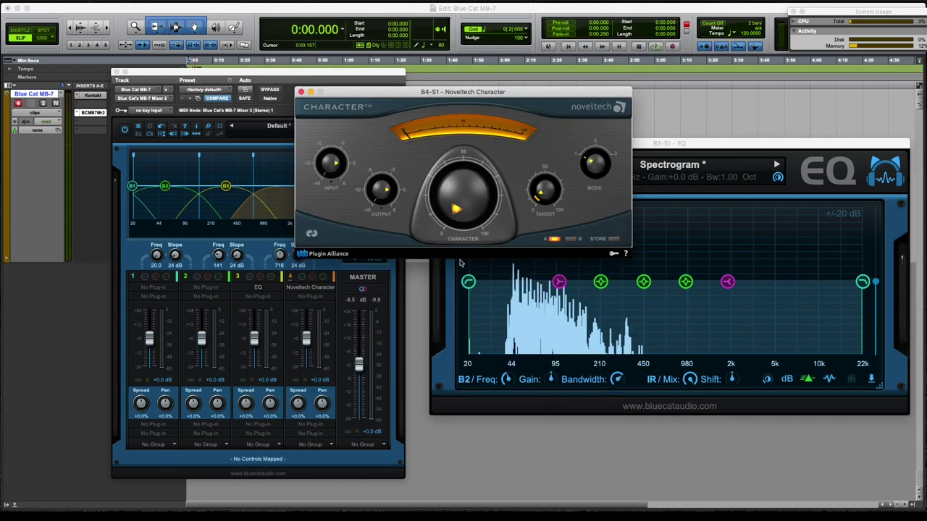
pyautogui.moveTo(437, 94); pyautogui.dragTo(536, 77)
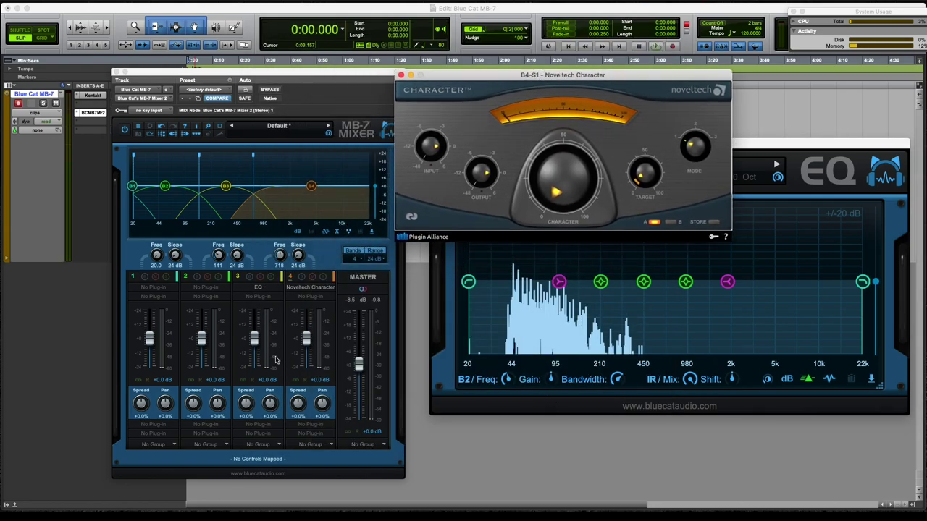
pyautogui.moveTo(551, 199); pyautogui.dragTo(576, 129)
pyautogui.press('space')
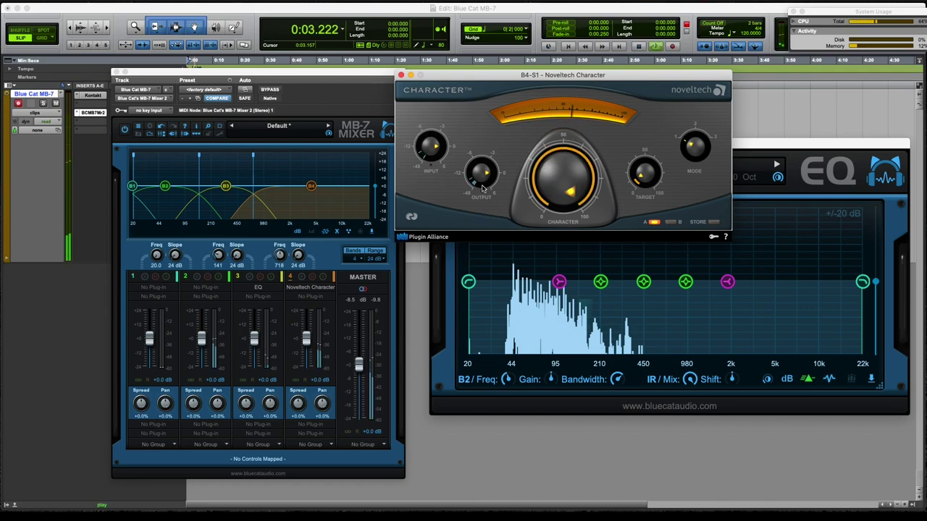
# Raise Character's Target, change its Mode, and lower the band 4 crossover from 718 Hz to 340 Hz
pyautogui.moveTo(629, 167); pyautogui.dragTo(674, 142)
pyautogui.click(693, 143)
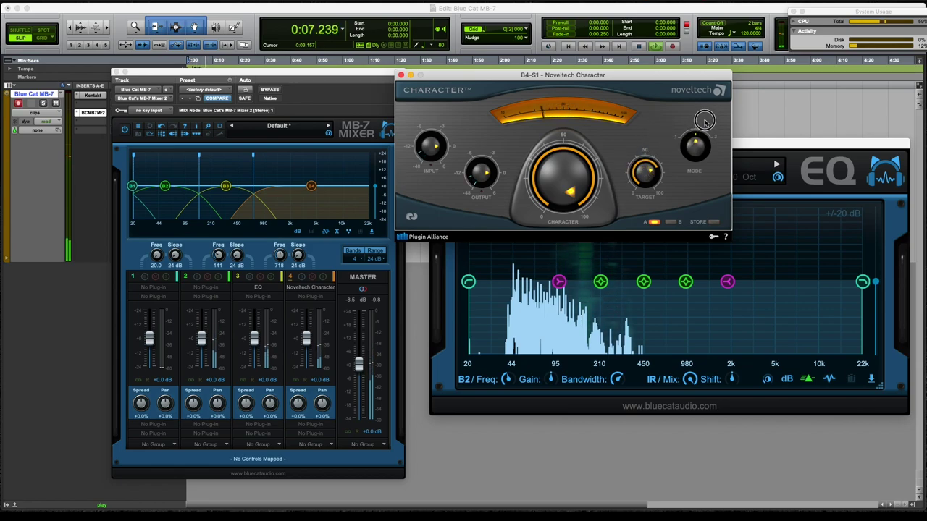
pyautogui.click(696, 142)
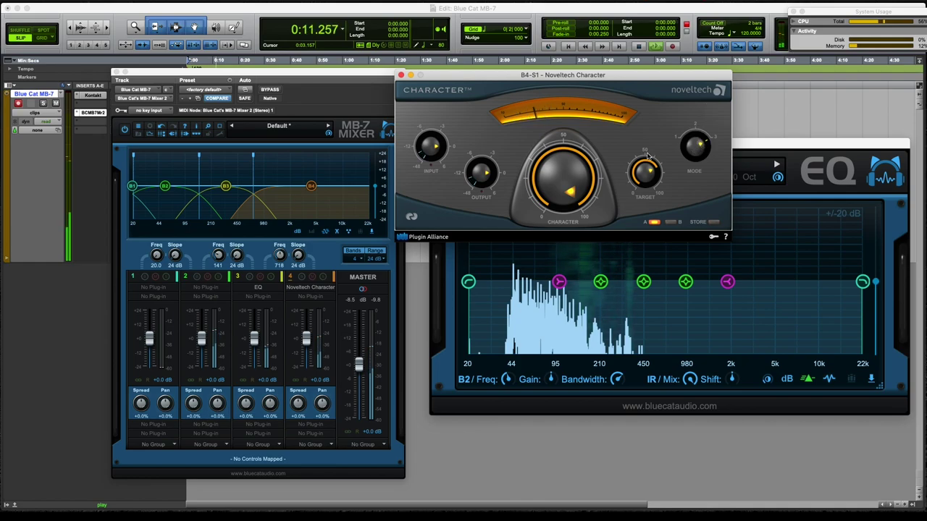
pyautogui.moveTo(252, 155); pyautogui.dragTo(223, 157)
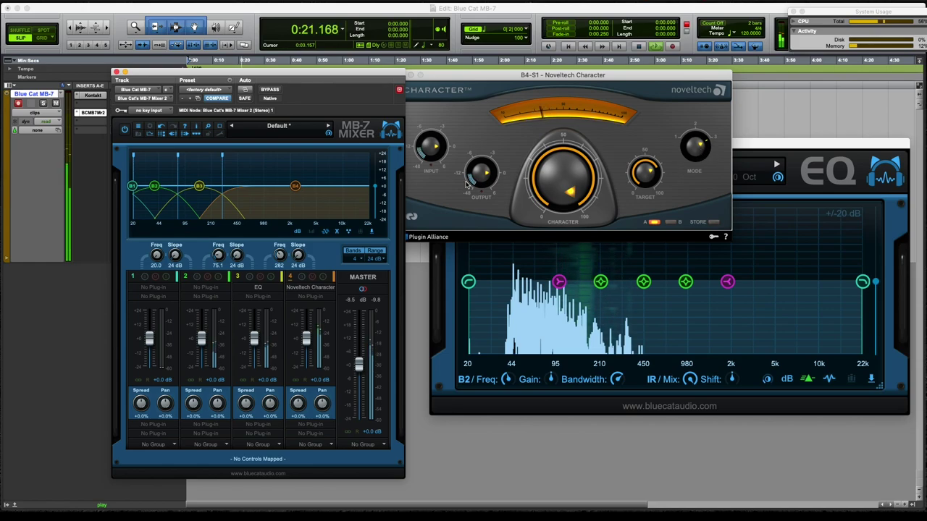
pyautogui.moveTo(316, 290)
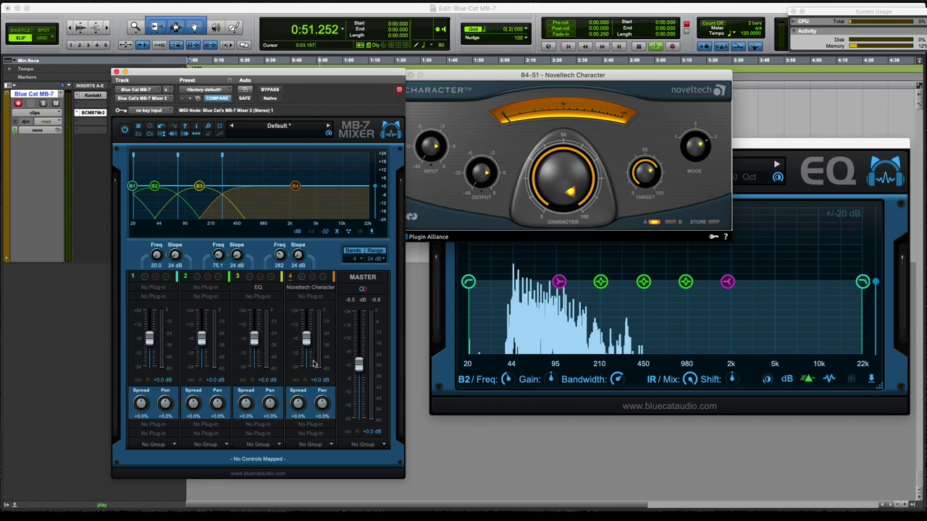
# Move the band 3/4 split to 546 Hz with a 12 dB slope and pan band 4 to +5%
pyautogui.moveTo(299, 410)
pyautogui.mouseDown()
pyautogui.moveTo(299, 376)
pyautogui.moveTo(299, 414)
pyautogui.mouseUp()
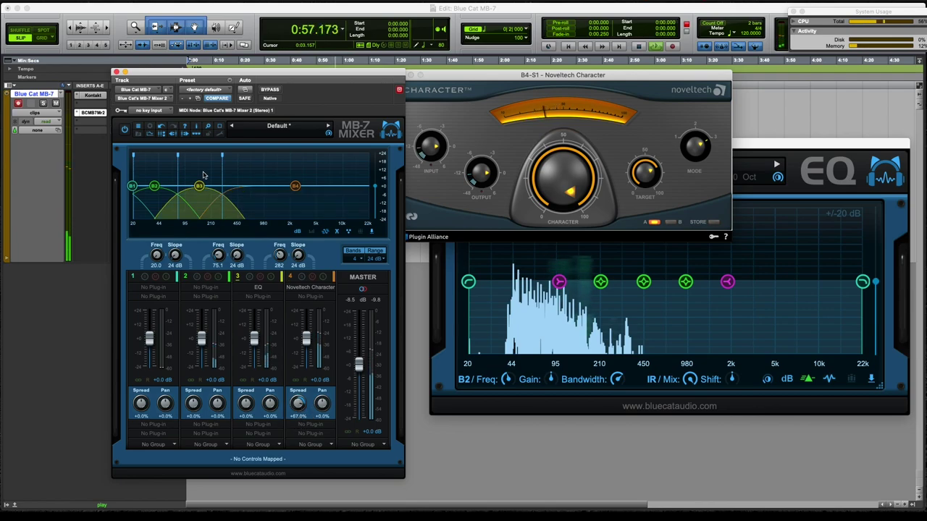
pyautogui.moveTo(223, 153)
pyautogui.mouseDown()
pyautogui.moveTo(272, 154)
pyautogui.moveTo(235, 157)
pyautogui.mouseUp()
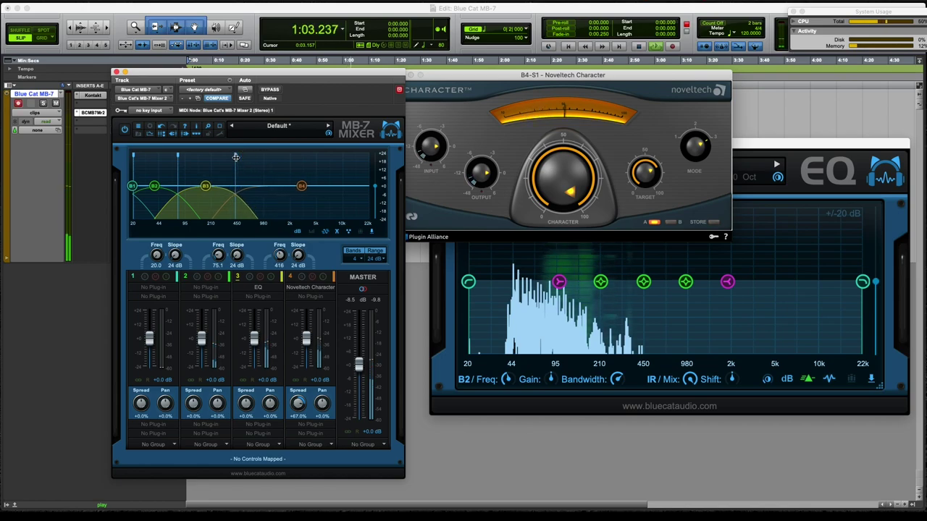
pyautogui.moveTo(320, 407); pyautogui.dragTo(331, 346)
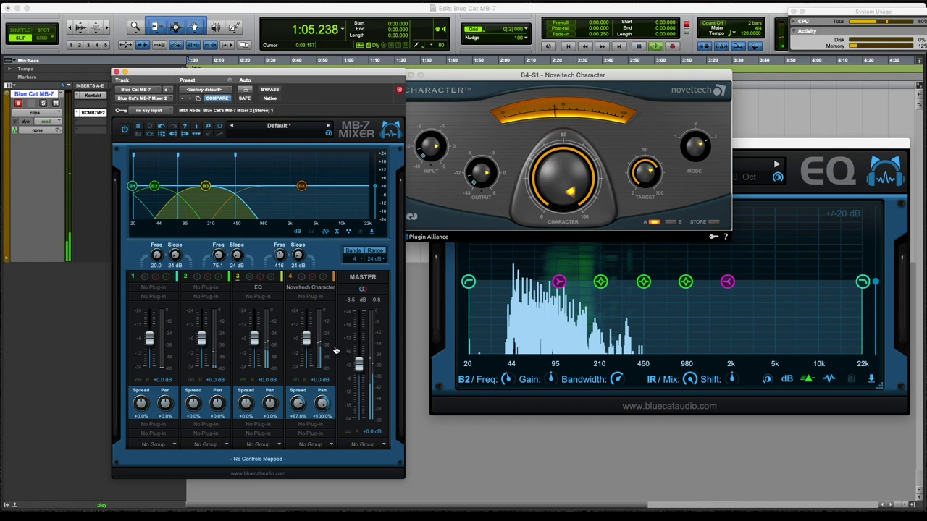
pyautogui.moveTo(322, 403); pyautogui.dragTo(309, 432)
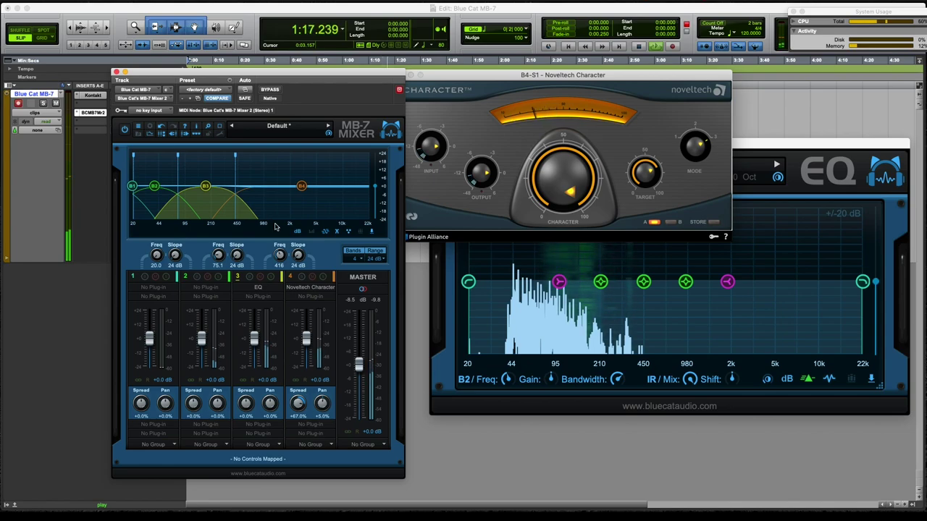
pyautogui.moveTo(297, 255)
pyautogui.mouseDown()
pyautogui.moveTo(299, 225)
pyautogui.moveTo(295, 271)
pyautogui.moveTo(282, 227)
pyautogui.moveTo(280, 252)
pyautogui.moveTo(296, 207)
pyautogui.moveTo(287, 258)
pyautogui.mouseUp()
# Set the MB-7 Mixer to 7 bands and bring up band 2's plug-in slot menu
pyautogui.click(354, 259)
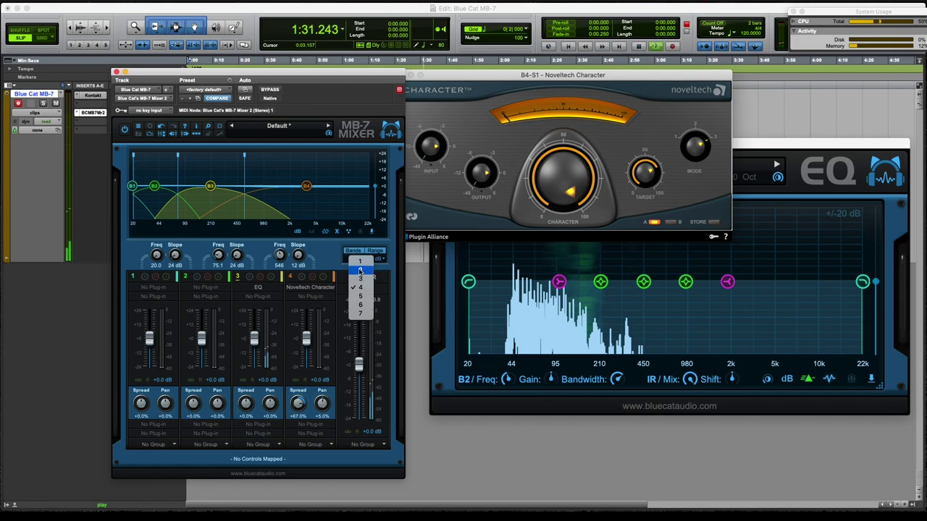
pyautogui.click(360, 312)
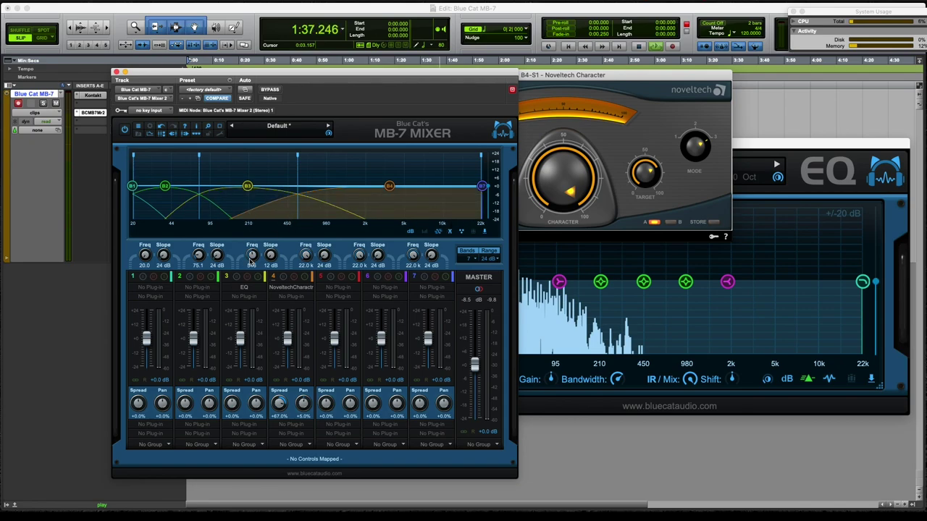
pyautogui.click(198, 292)
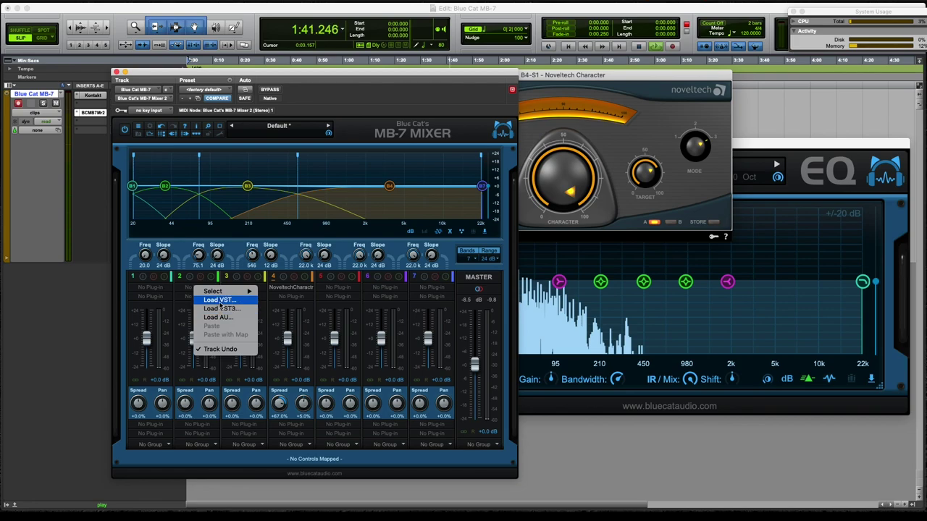
# Load Bite.vst from the VST folder into band 2
pyautogui.click(218, 302)
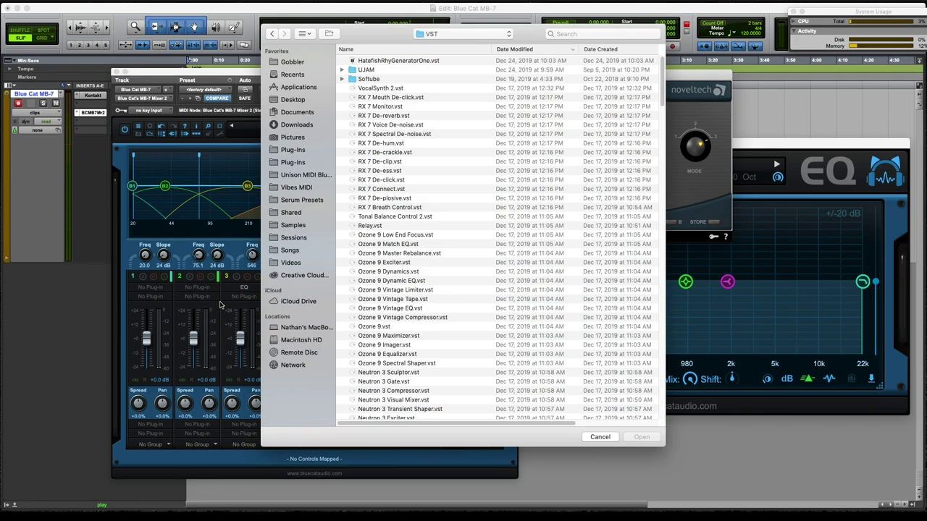
pyautogui.moveTo(662, 82); pyautogui.dragTo(646, 312)
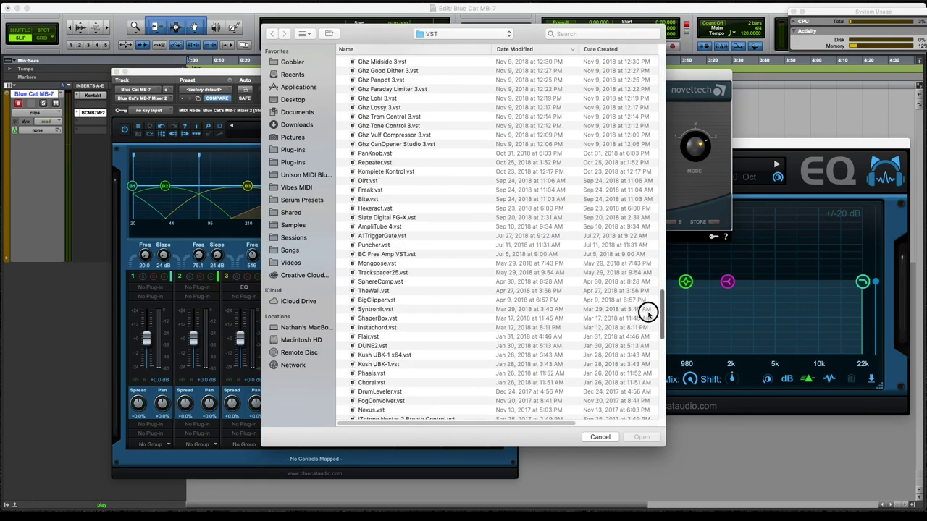
pyautogui.click(372, 320)
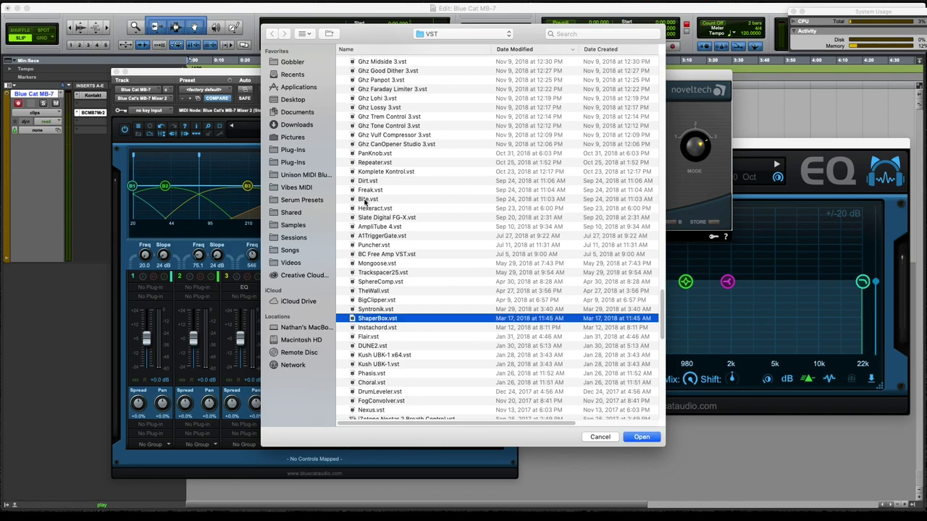
pyautogui.click(366, 199)
pyautogui.doubleClick(365, 199)
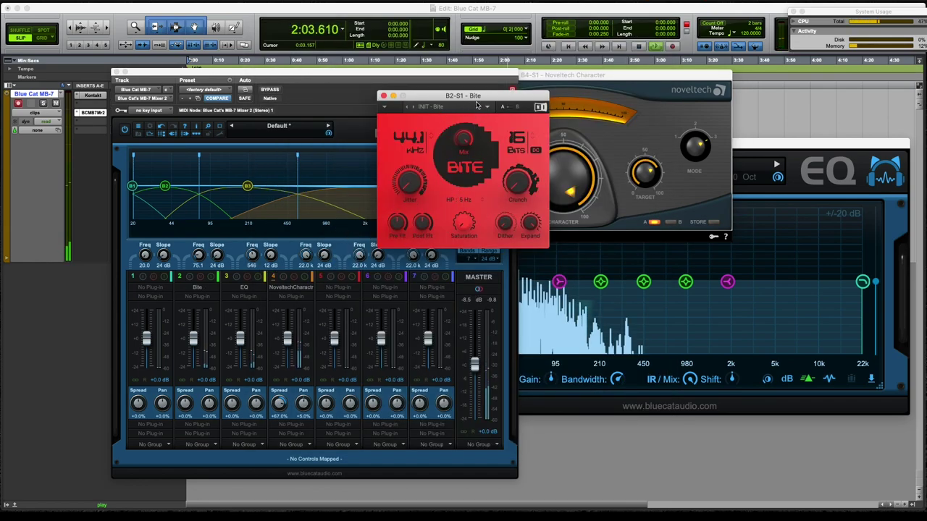
# Give Bite the Low Res preset and arrange the Bite, EQ, Character and MB-7 windows side by side
pyautogui.click(413, 107)
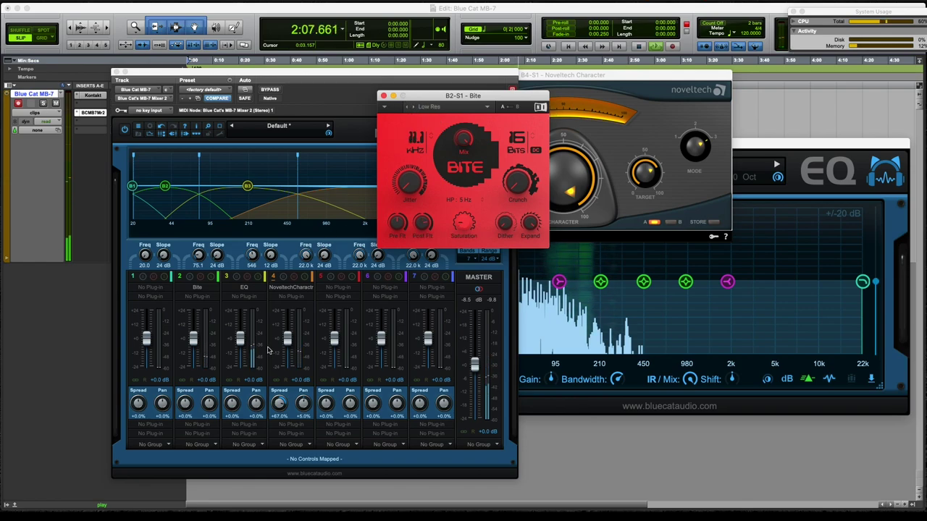
pyautogui.click(196, 290)
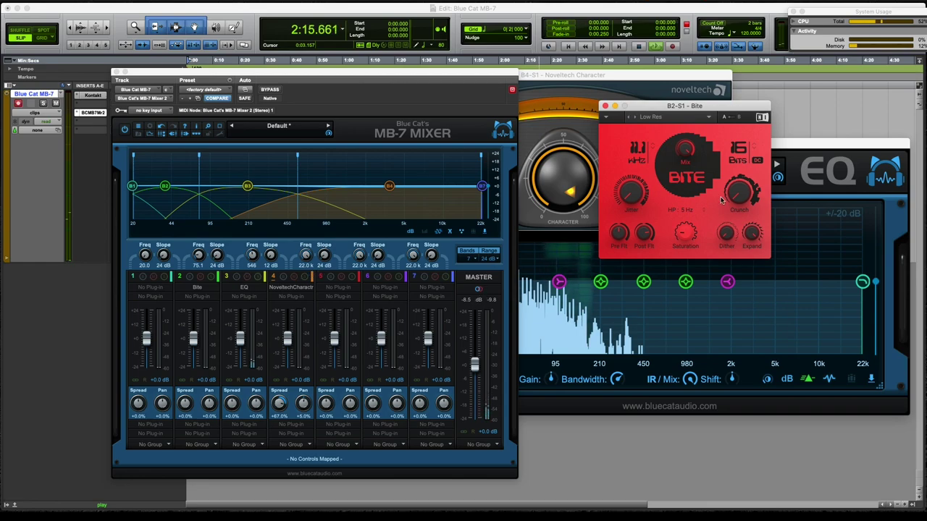
pyautogui.moveTo(831, 143); pyautogui.dragTo(848, 221)
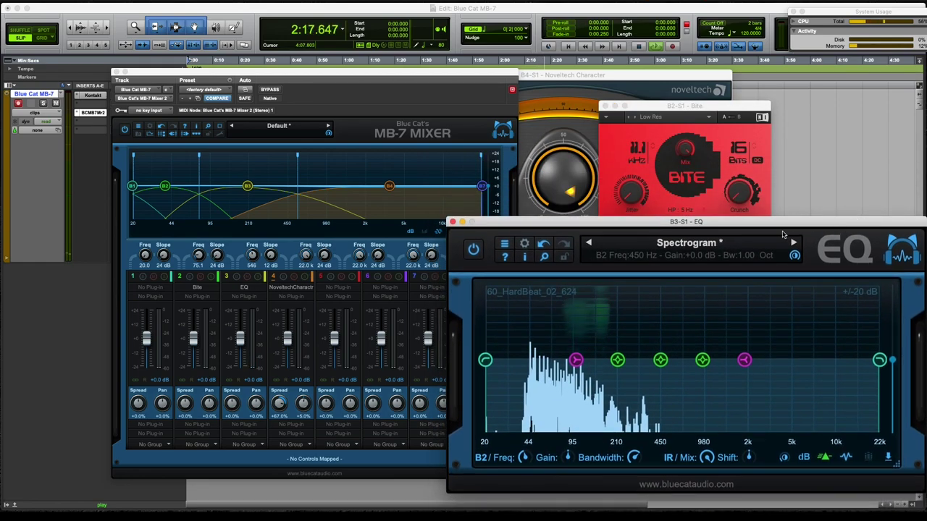
pyautogui.moveTo(572, 74); pyautogui.dragTo(601, 6)
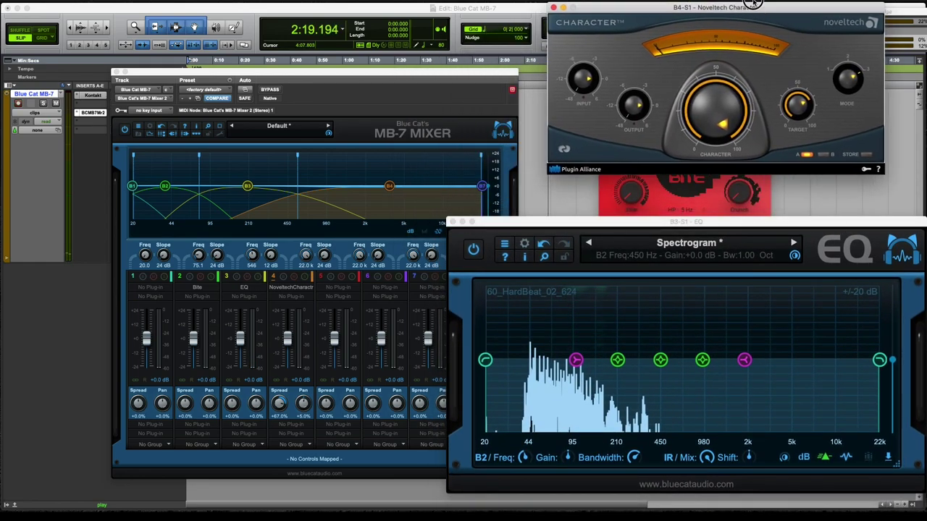
pyautogui.click(664, 196)
pyautogui.moveTo(680, 102); pyautogui.dragTo(141, 89)
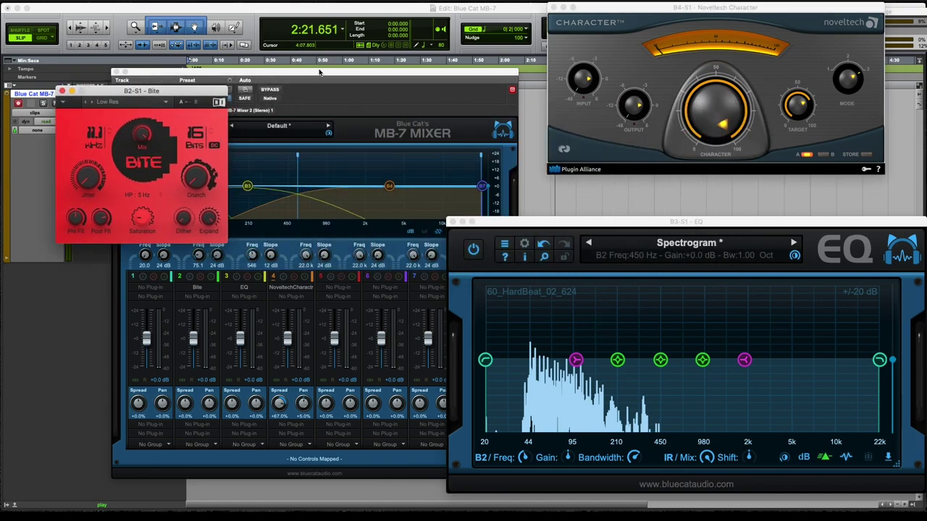
pyautogui.moveTo(319, 72); pyautogui.dragTo(406, 69)
pyautogui.moveTo(153, 90); pyautogui.dragTo(134, 109)
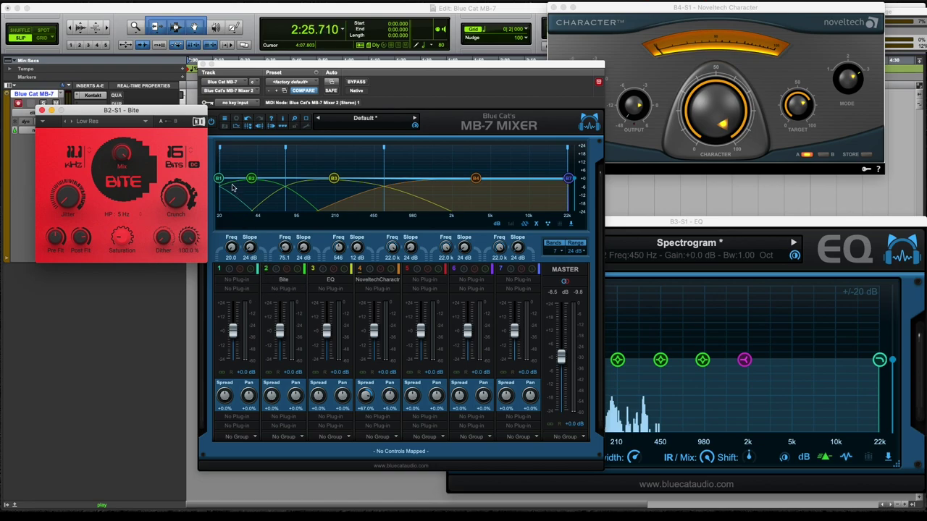
# Set the two lowest MB-7 crossovers to about 47 Hz and 87 Hz
pyautogui.moveTo(286, 146)
pyautogui.mouseDown()
pyautogui.moveTo(338, 149)
pyautogui.moveTo(293, 149)
pyautogui.mouseUp()
pyautogui.click(172, 221)
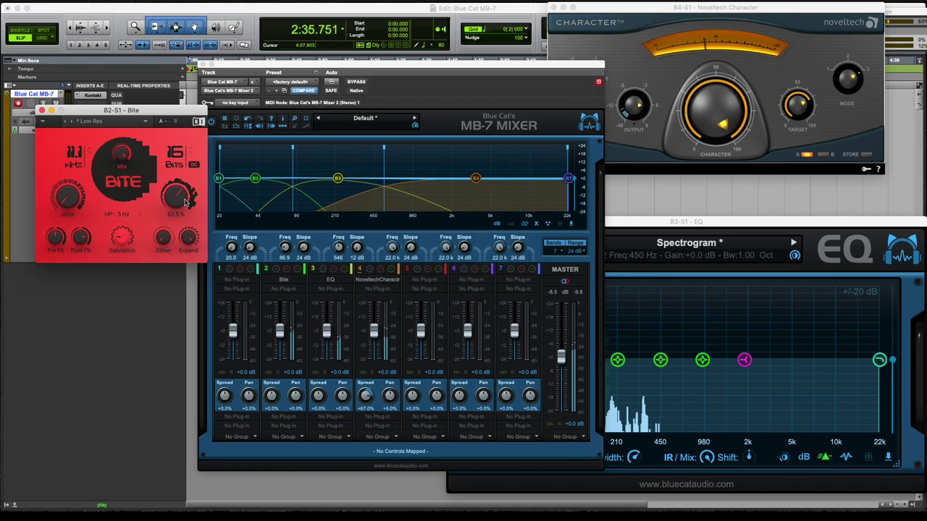
pyautogui.moveTo(220, 146); pyautogui.dragTo(264, 148)
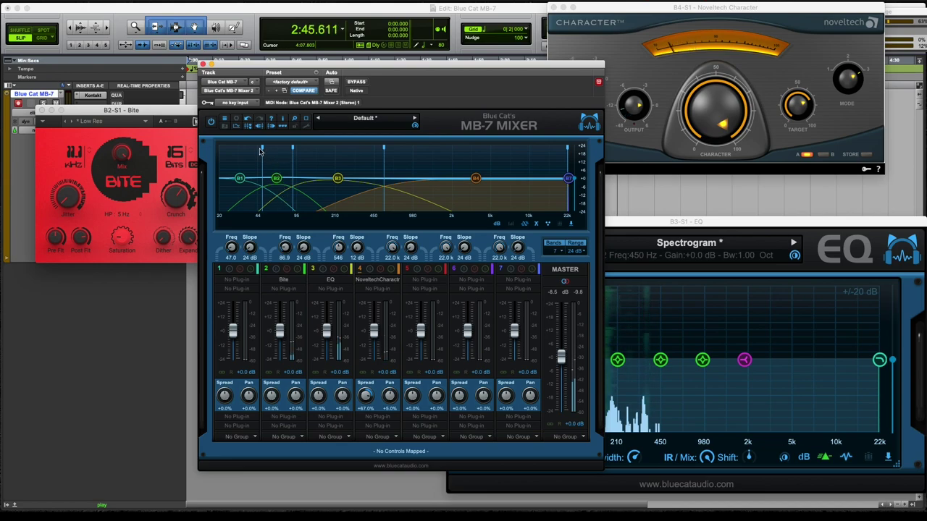
# Raise the band 1/2 crossover from about 47 Hz to 62.3 Hz
pyautogui.moveTo(263, 148); pyautogui.dragTo(276, 149)
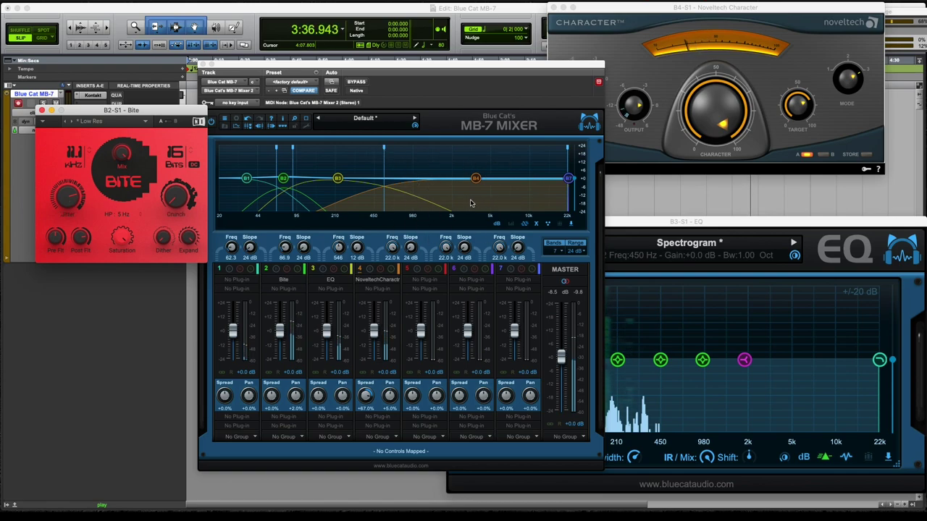
# Show the Spectrum analyser in the MB-7 Mixer's band graph
pyautogui.click(559, 226)
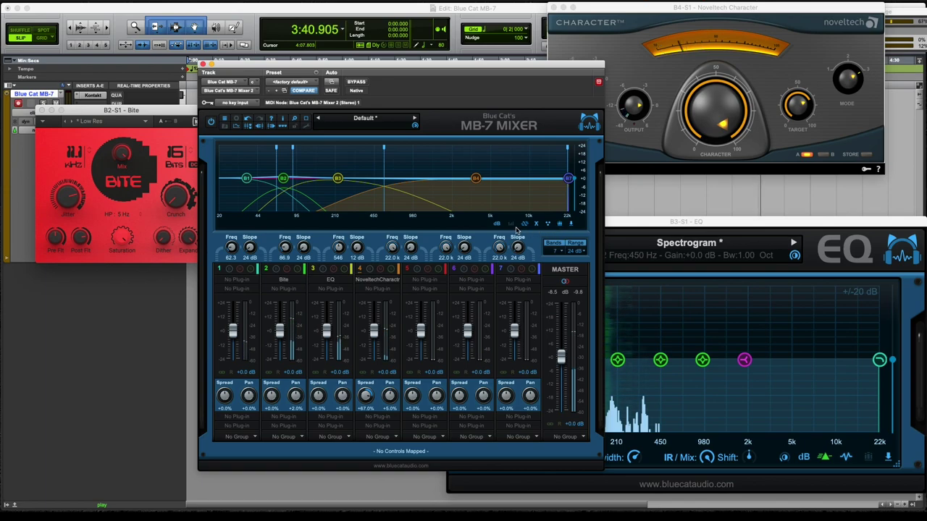
pyautogui.click(511, 225)
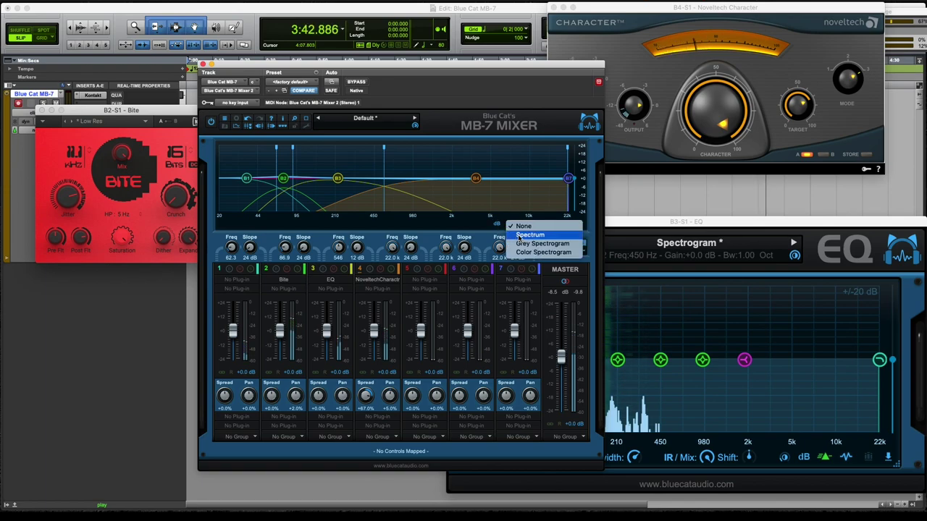
pyautogui.click(514, 235)
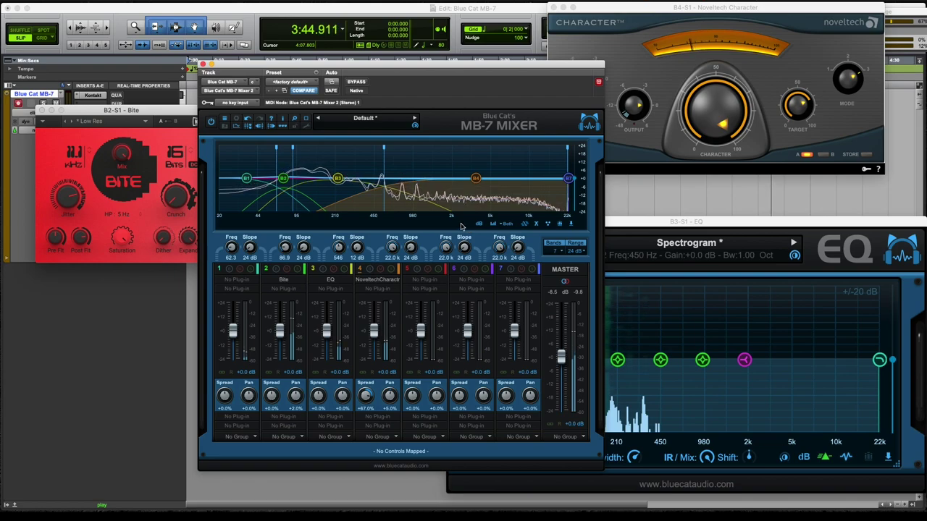
# Solo then unsolo band 2 to audition Bite, and turn Bite's Mix down to 0%
pyautogui.click(297, 269)
pyautogui.click(296, 270)
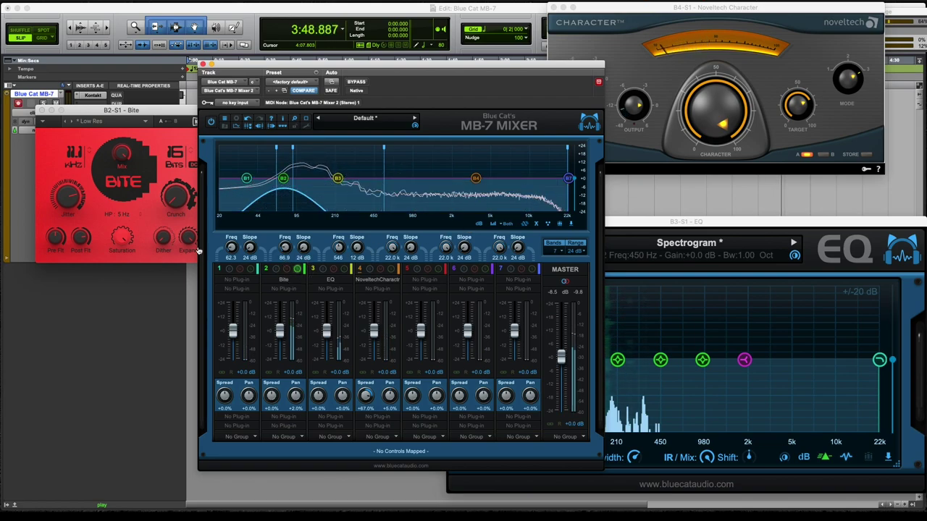
pyautogui.click(122, 159)
pyautogui.moveTo(122, 159); pyautogui.dragTo(122, 189)
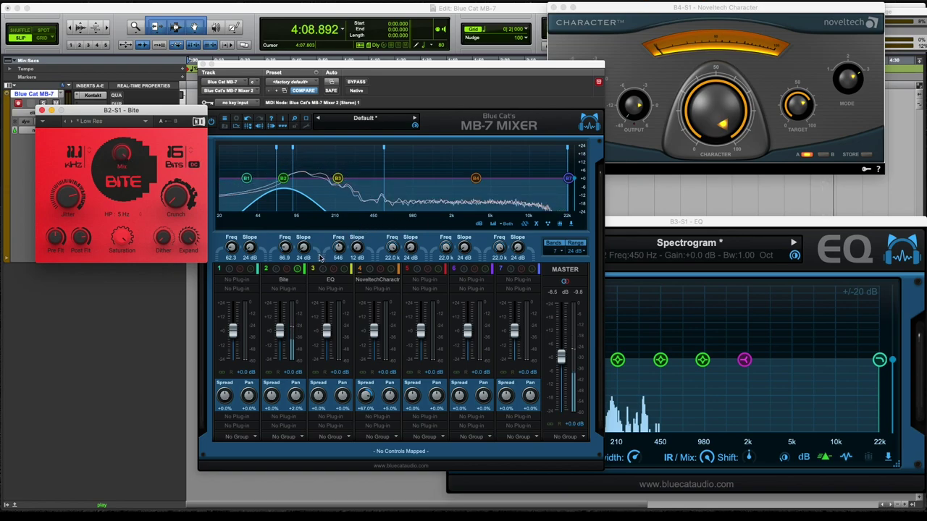
pyautogui.click(295, 271)
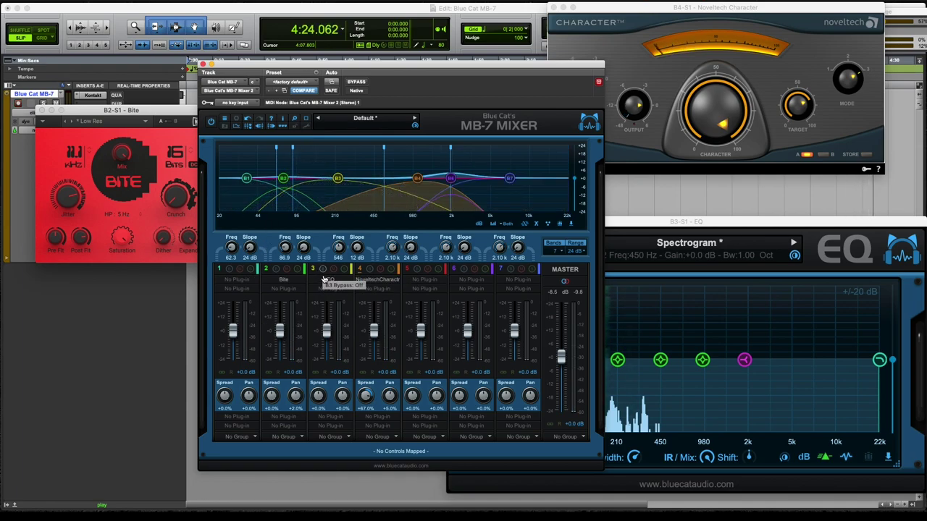
# Raise band 3's level to +18.5 dB and boost its EQ's first node to about 145 Hz, +13.2 dB
pyautogui.moveTo(328, 331); pyautogui.dragTo(325, 310)
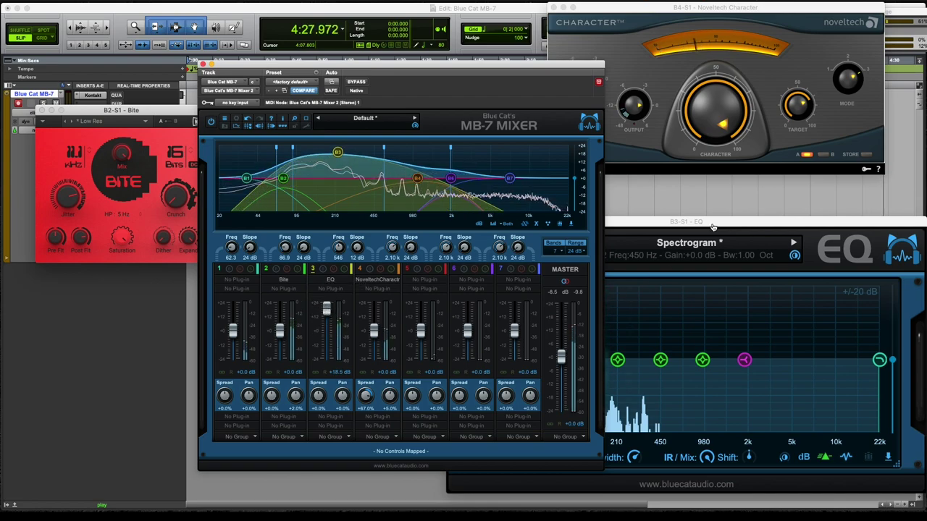
pyautogui.moveTo(699, 221); pyautogui.dragTo(637, 202)
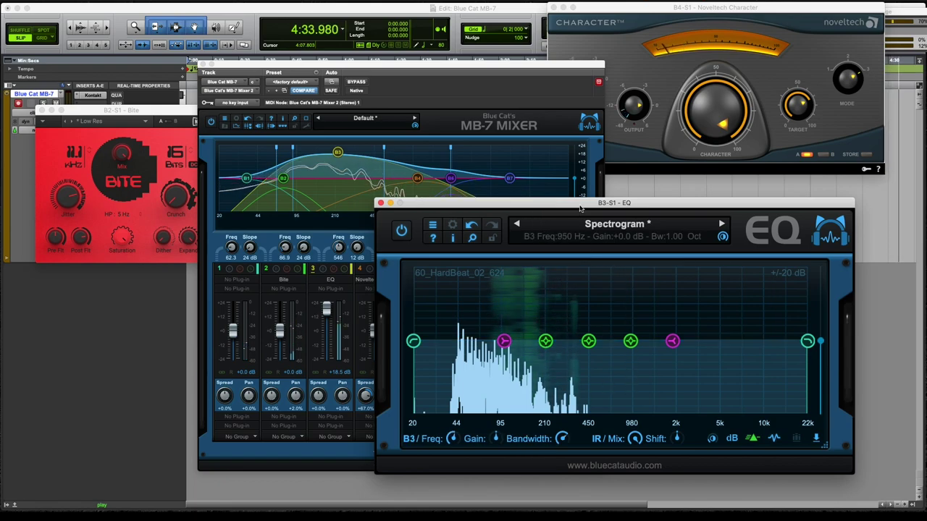
pyautogui.moveTo(579, 207); pyautogui.dragTo(813, 209)
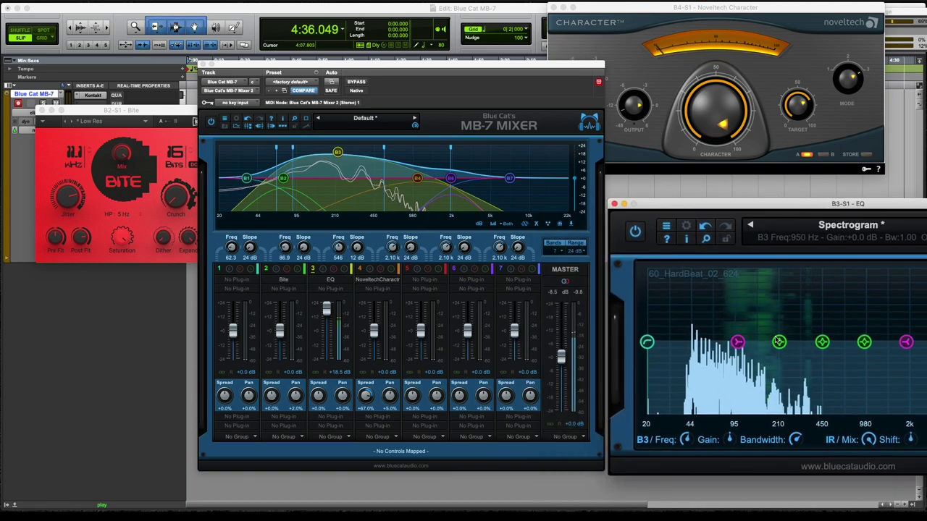
pyautogui.moveTo(779, 344); pyautogui.dragTo(741, 286)
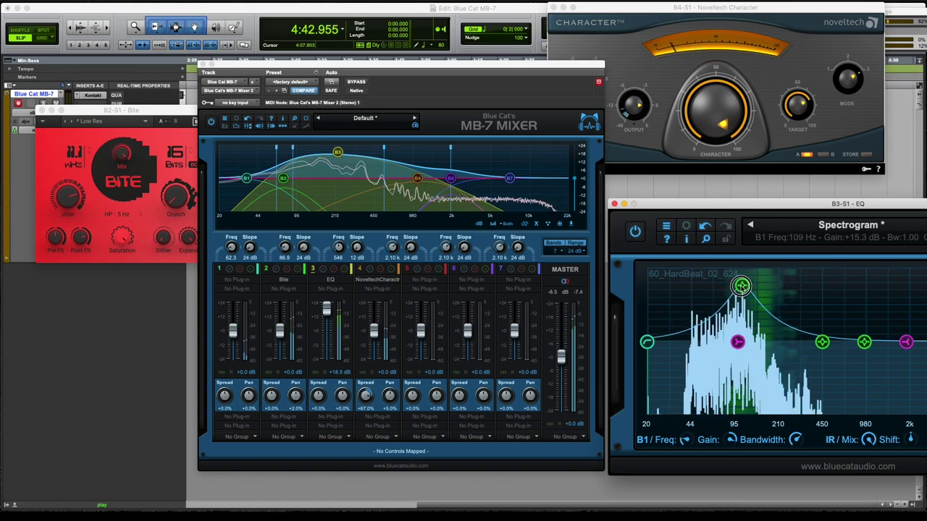
# Bypass band 3's EQ and load A1TriggerGate.vst via Load VST..., sorting the file list by name
pyautogui.click(313, 282)
pyautogui.click(331, 289)
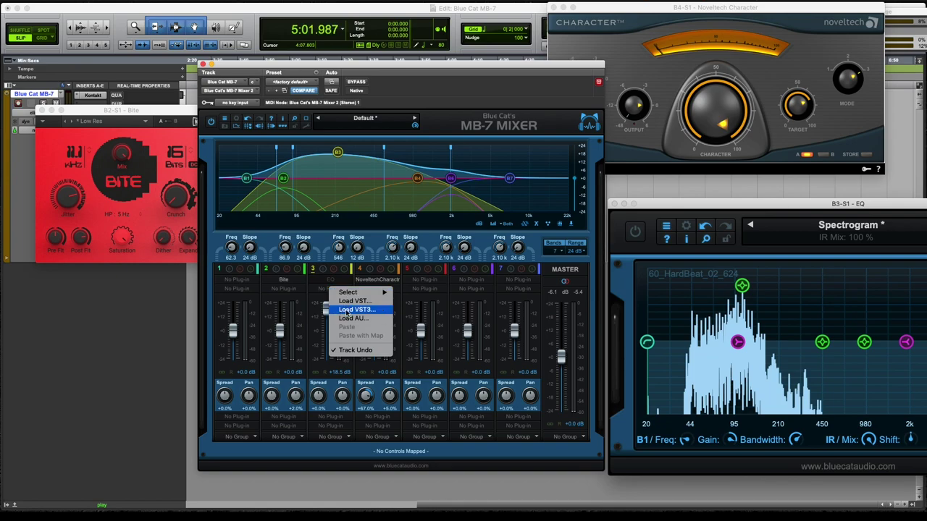
pyautogui.click(351, 300)
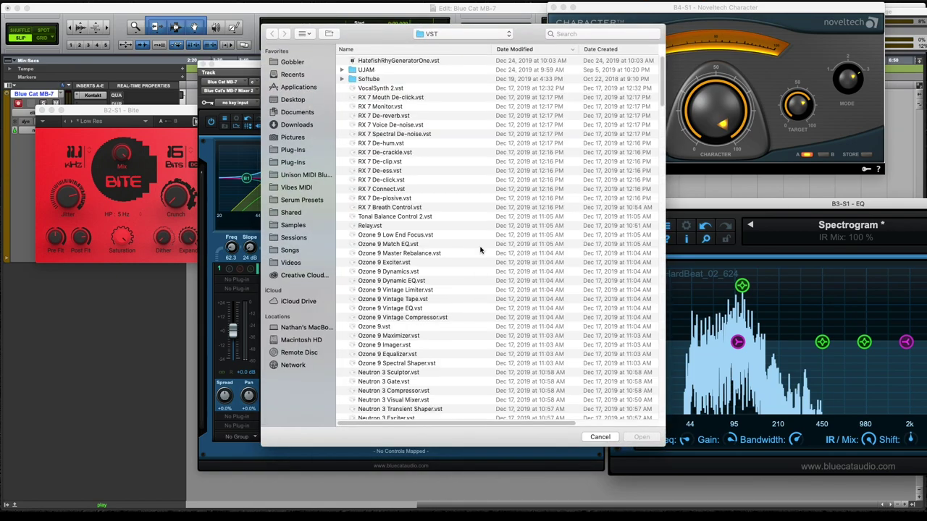
pyautogui.moveTo(660, 85); pyautogui.dragTo(645, 386)
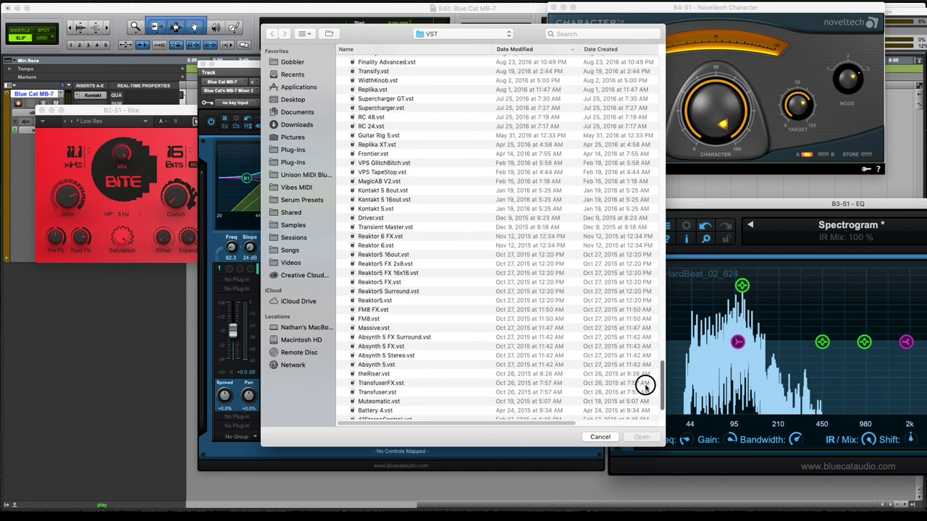
pyautogui.scroll(1, 645, 386)
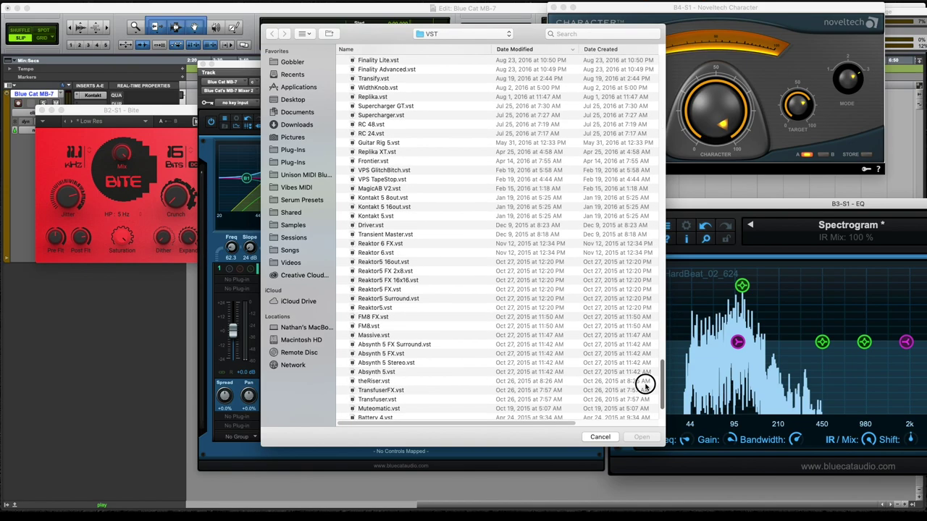
pyautogui.scroll(-3, 645, 386)
pyautogui.click(389, 361)
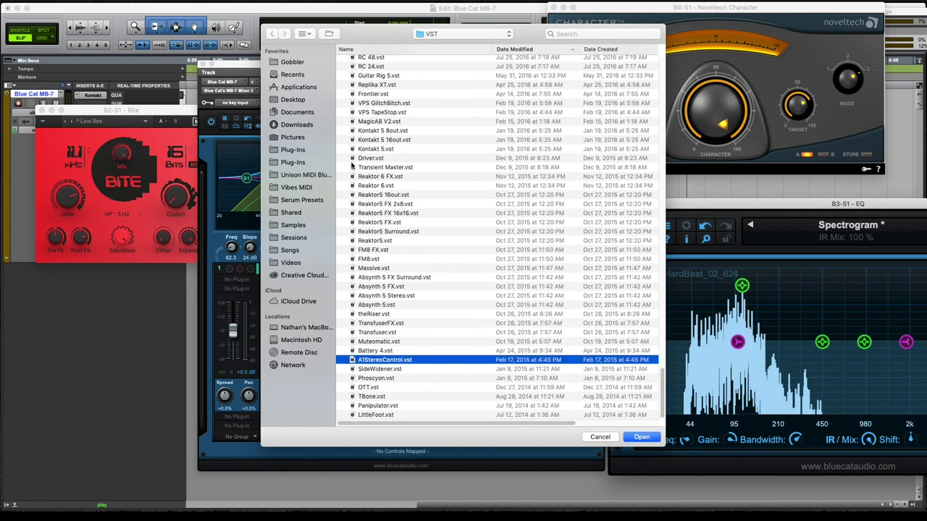
pyautogui.click(350, 51)
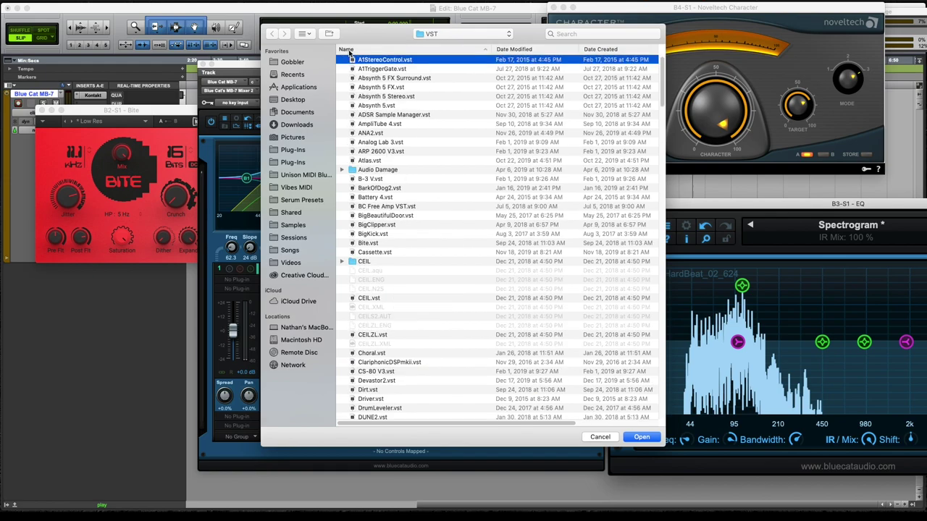
pyautogui.doubleClick(364, 69)
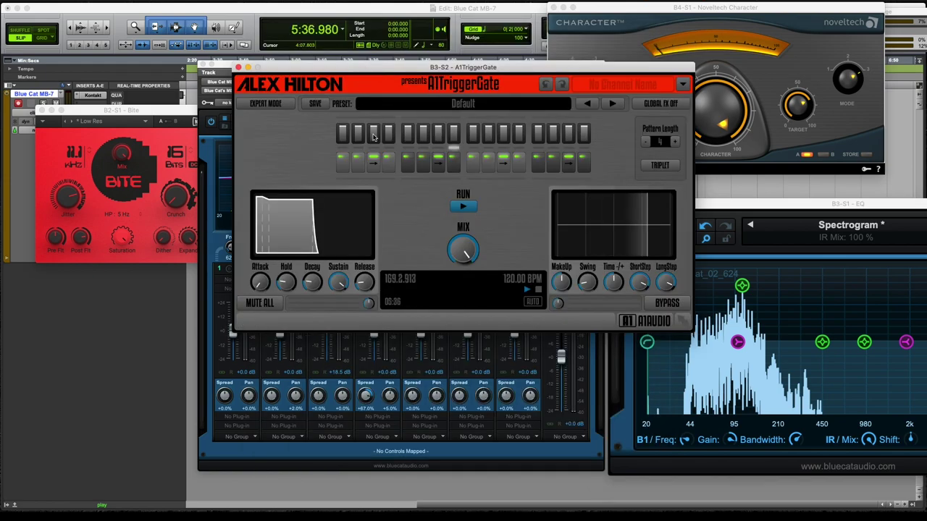
# Lower band 3's level to about 0 dB and shift the low crossovers to 47, 95.7 and 311 Hz
pyautogui.moveTo(403, 72); pyautogui.dragTo(593, 128)
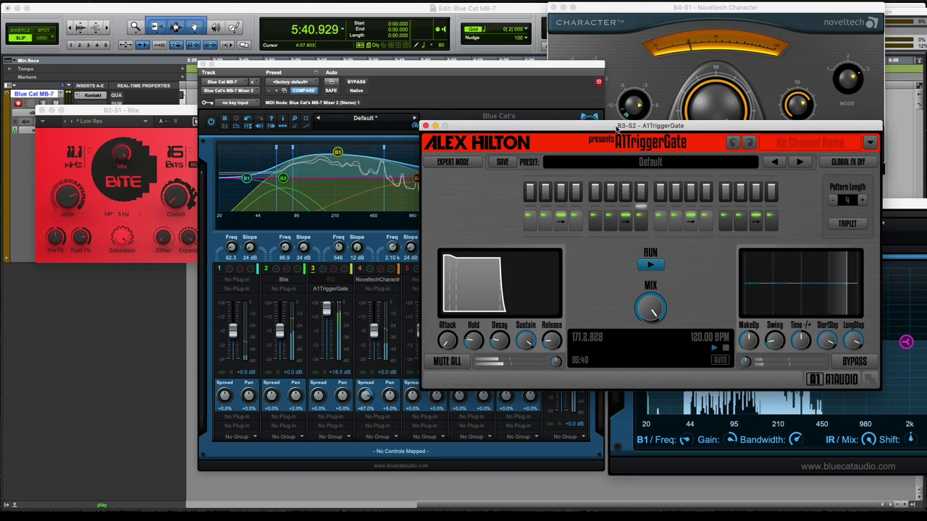
pyautogui.moveTo(615, 126); pyautogui.dragTo(639, 244)
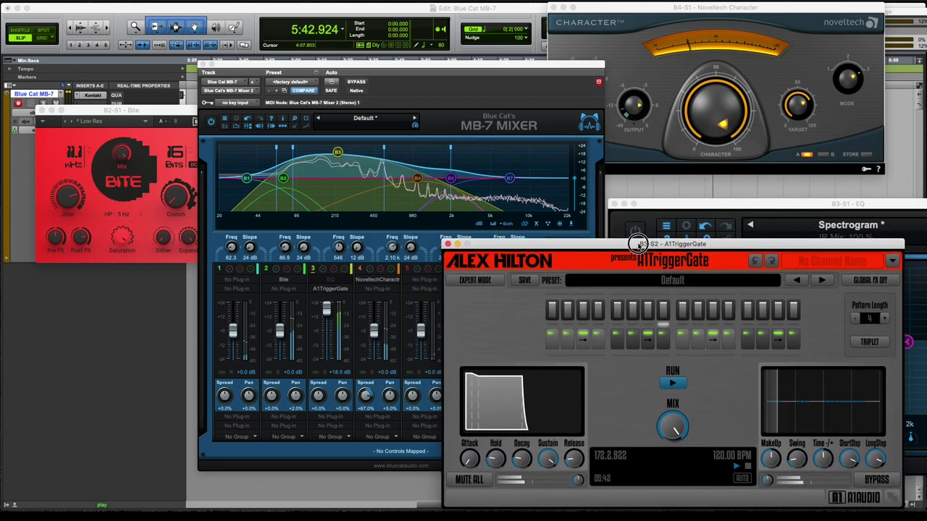
pyautogui.moveTo(325, 310); pyautogui.dragTo(325, 333)
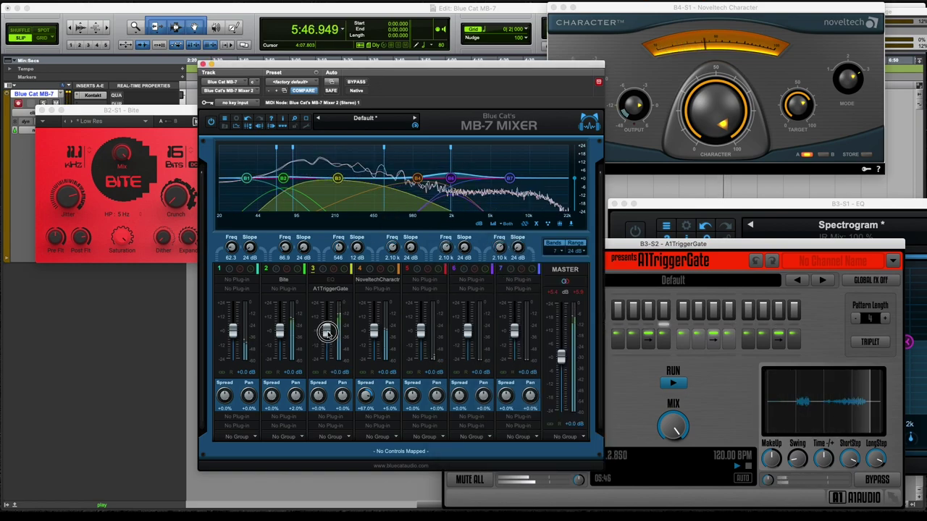
pyautogui.moveTo(384, 147); pyautogui.dragTo(371, 147)
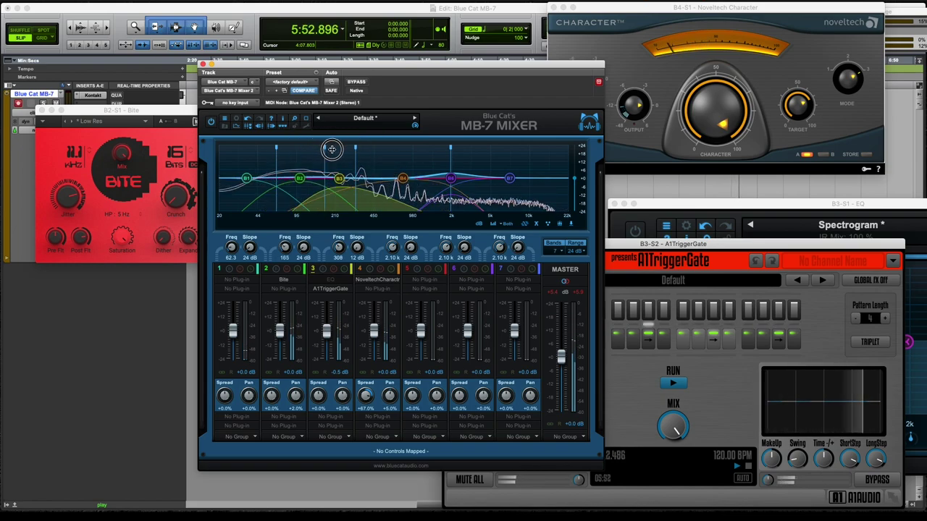
pyautogui.moveTo(333, 149); pyautogui.dragTo(329, 150)
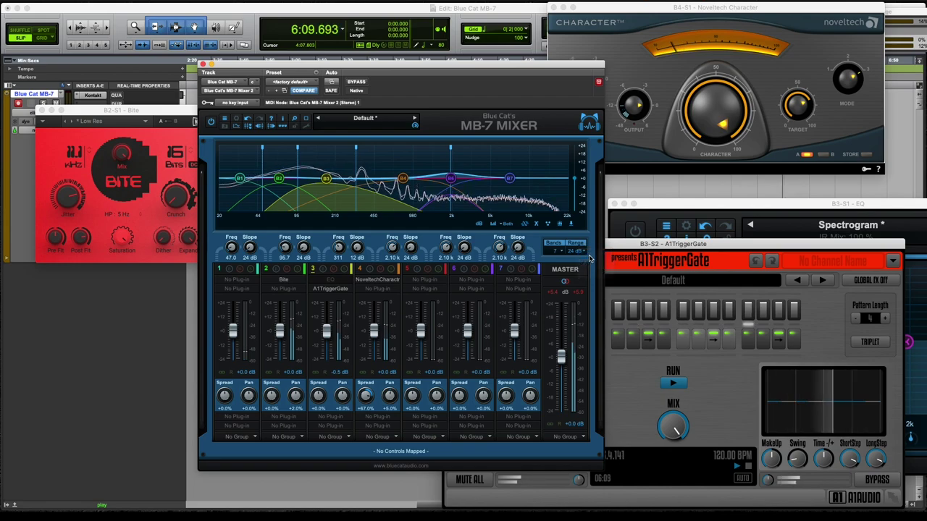
# Set the MASTER display range to 80 dB, then to 12 dB
pyautogui.click(586, 254)
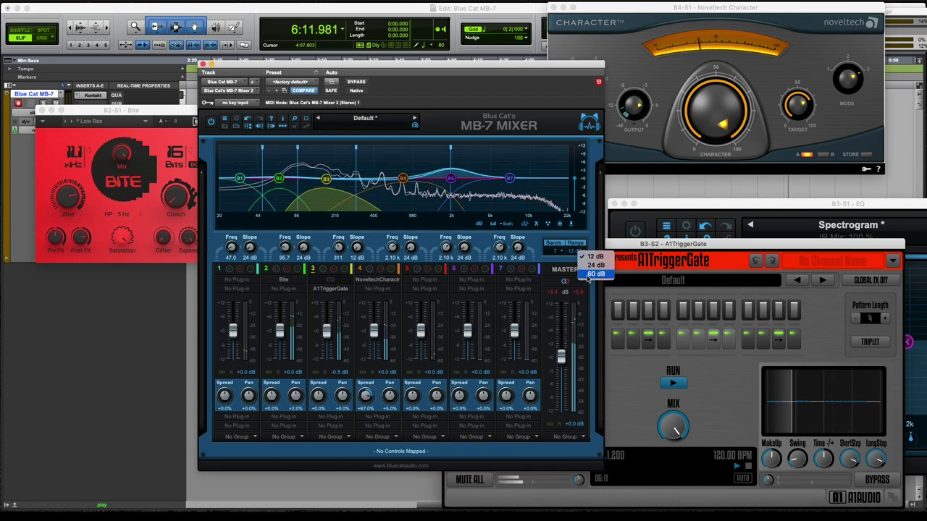
pyautogui.click(593, 274)
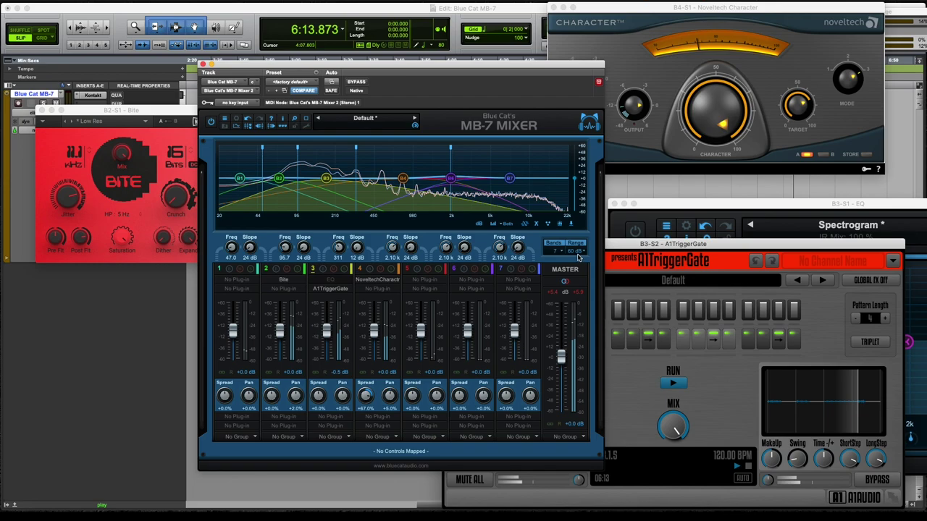
pyautogui.click(579, 257)
pyautogui.click(580, 259)
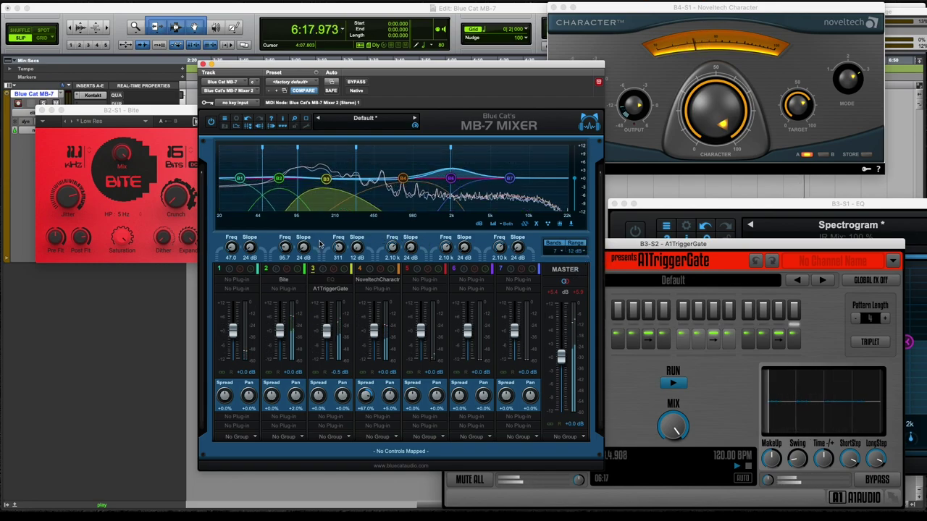
# Reposition the A1TriggerGate window and bring the Bite window to the front
pyautogui.moveTo(615, 244); pyautogui.dragTo(525, 226)
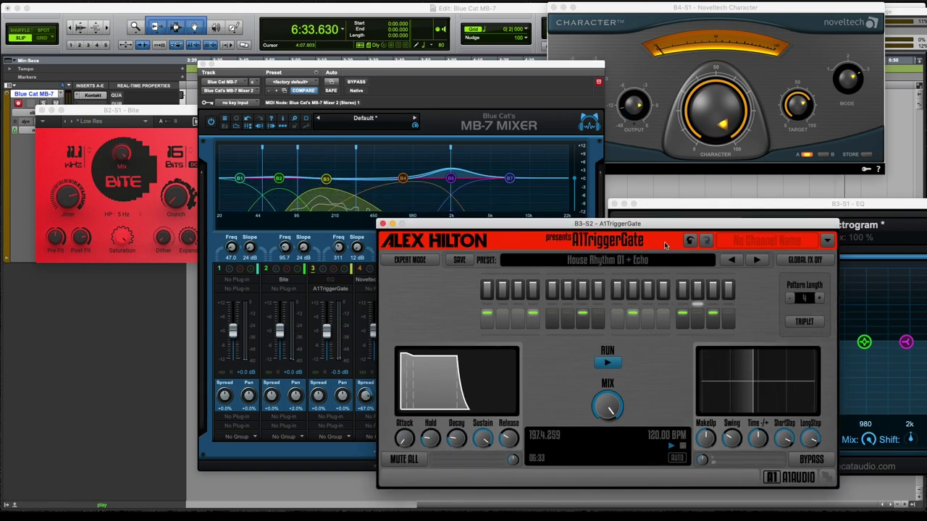
pyautogui.moveTo(665, 245); pyautogui.dragTo(742, 396)
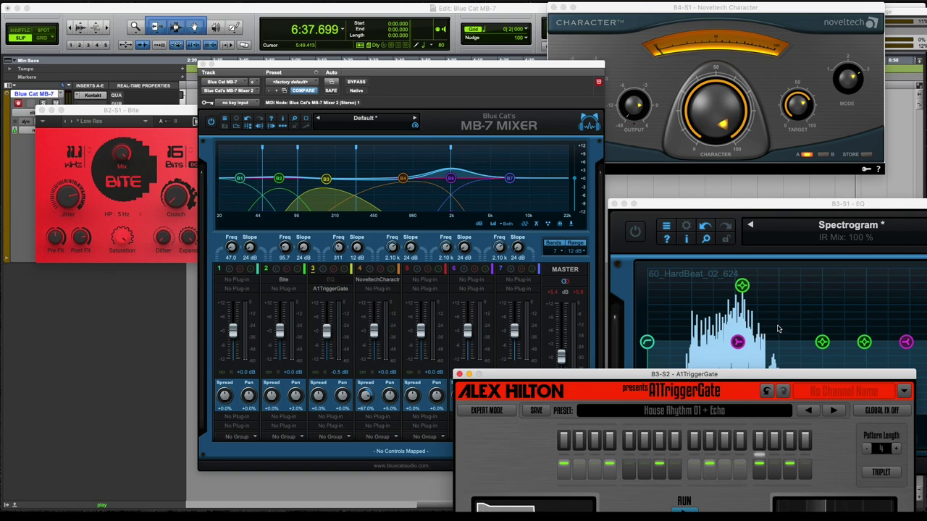
pyautogui.moveTo(669, 375); pyautogui.dragTo(678, 293)
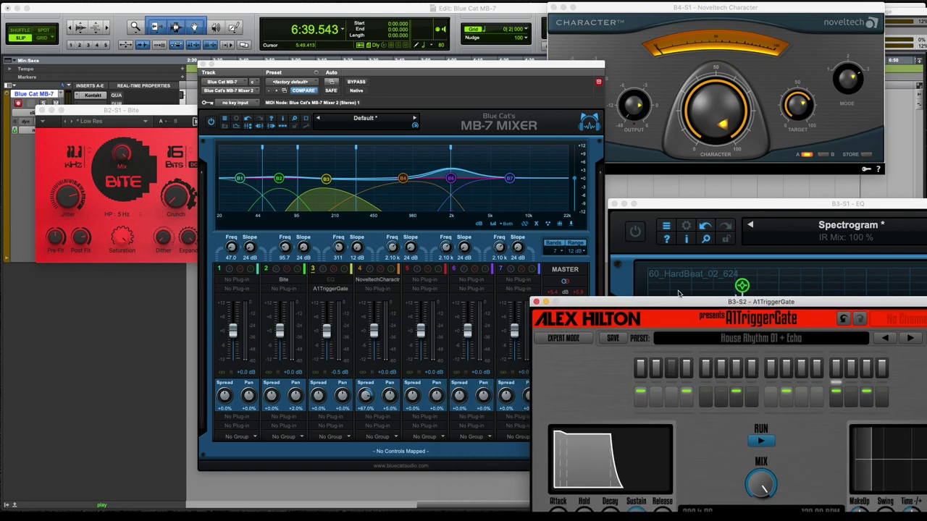
pyautogui.click(128, 183)
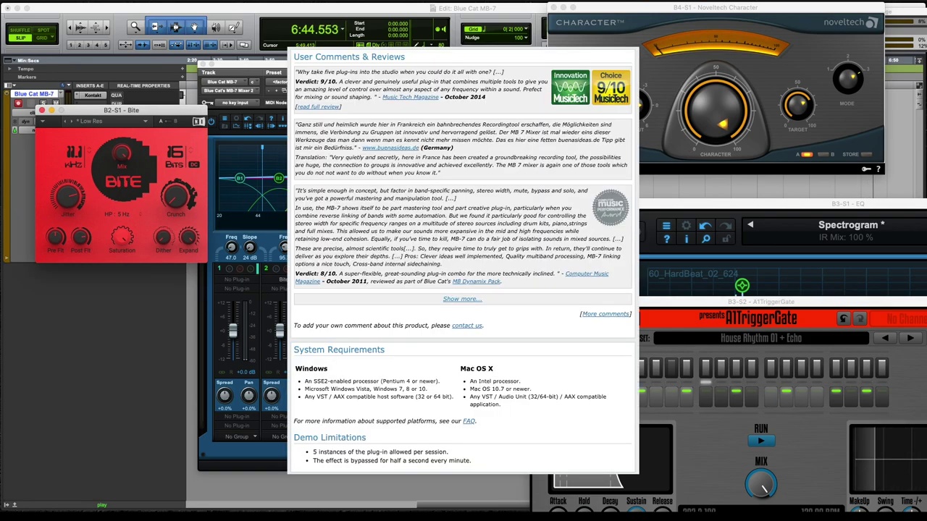
# Show the MB-7 Mixer page's user reviews and system requirements on bluecataudio.com
pyautogui.click(498, 124)
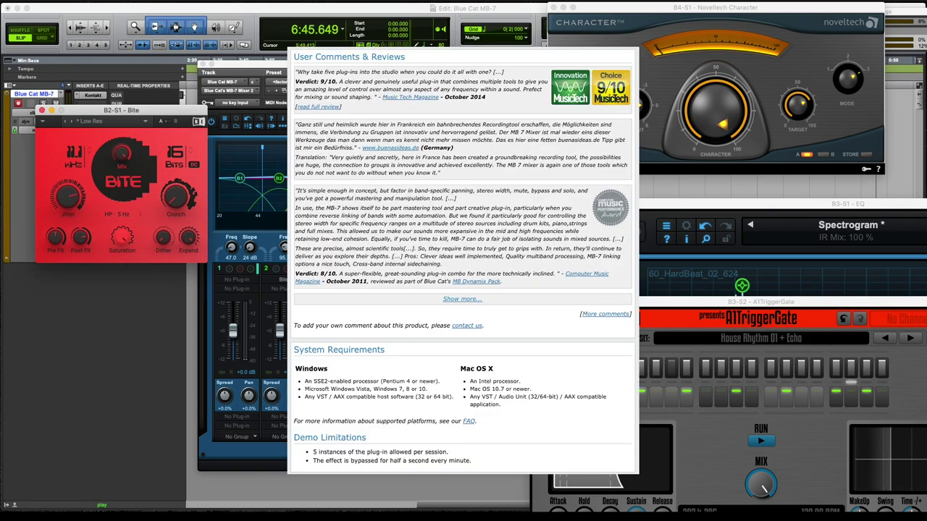